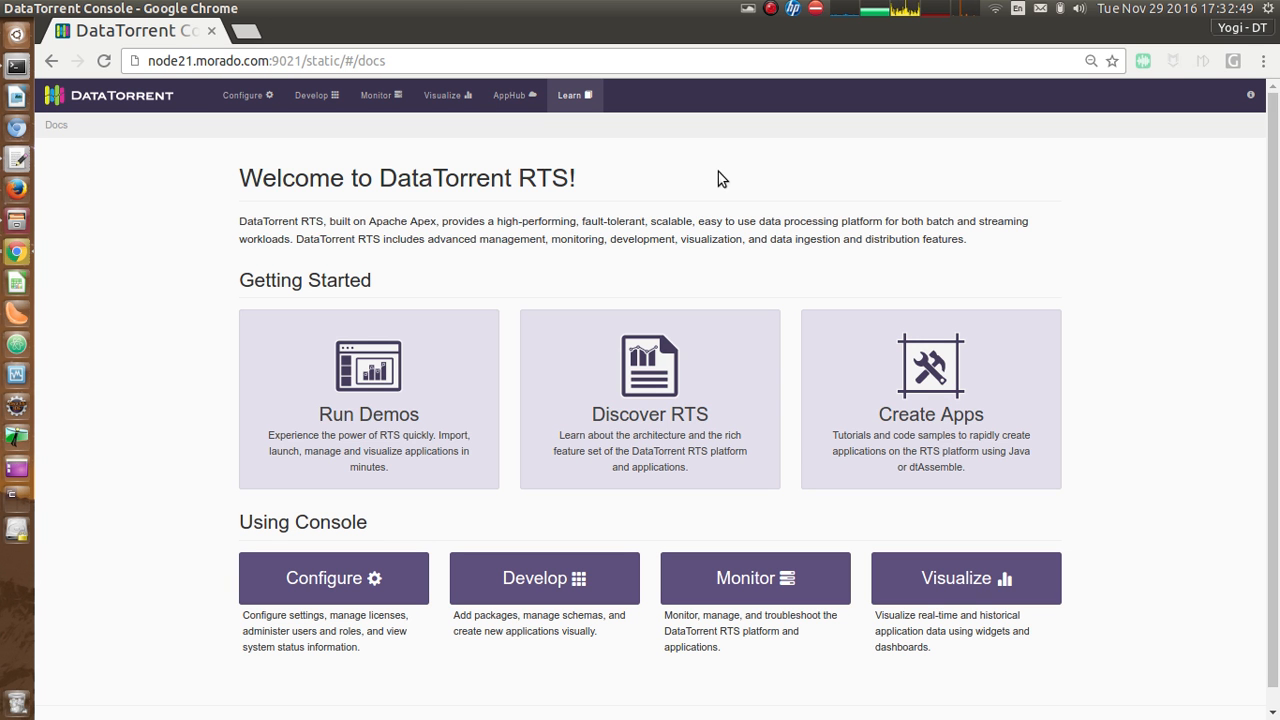
Open AppHub and filter the packages by the name "database".
left_click(511, 100)
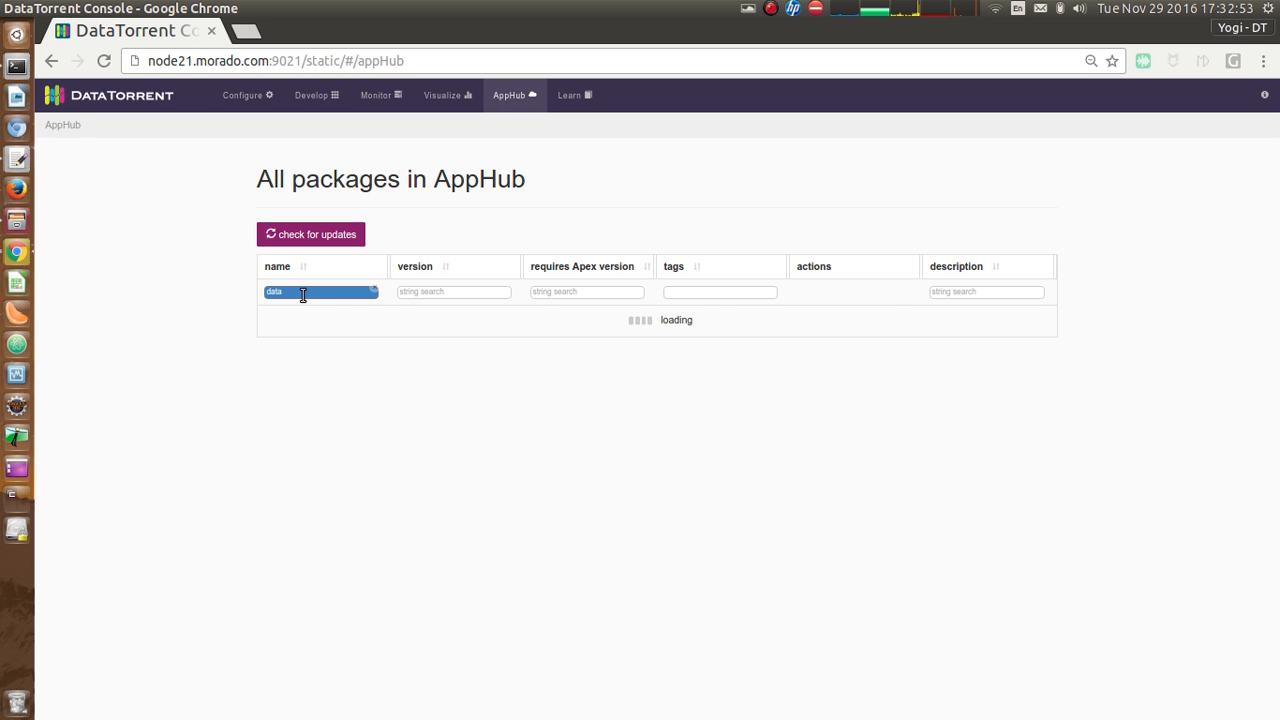
key("BackSpace")
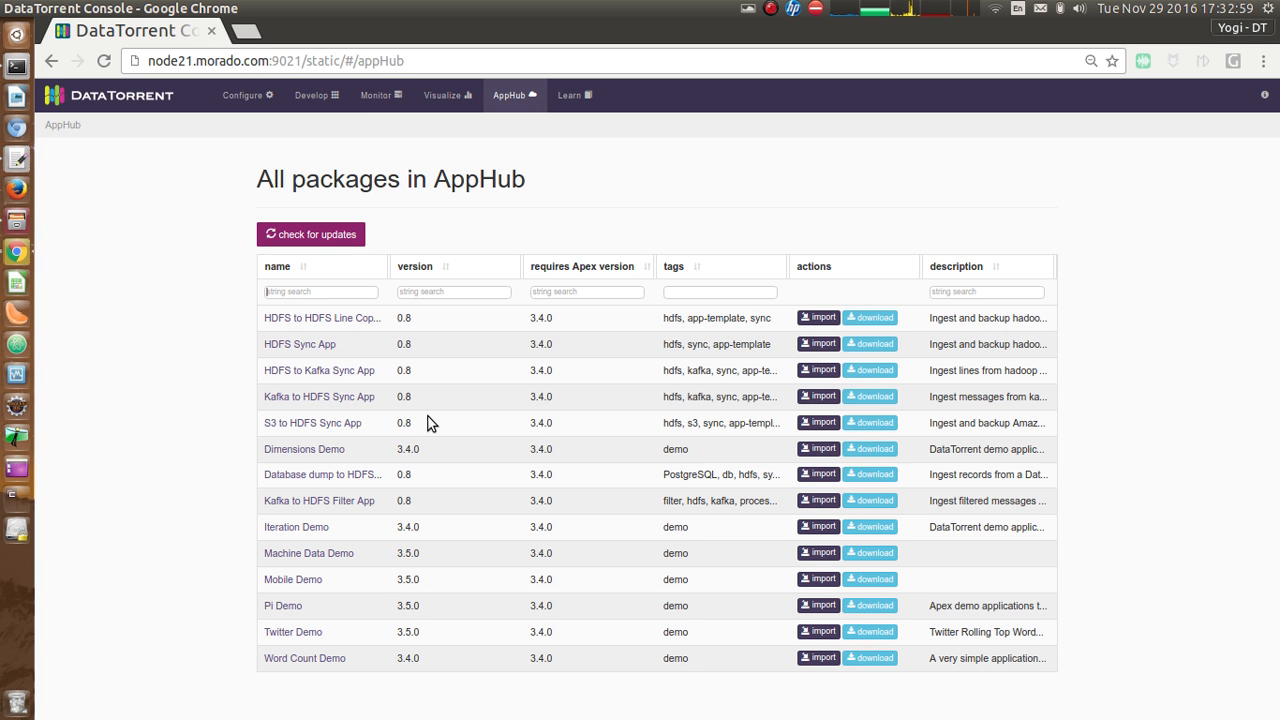
type("datab")
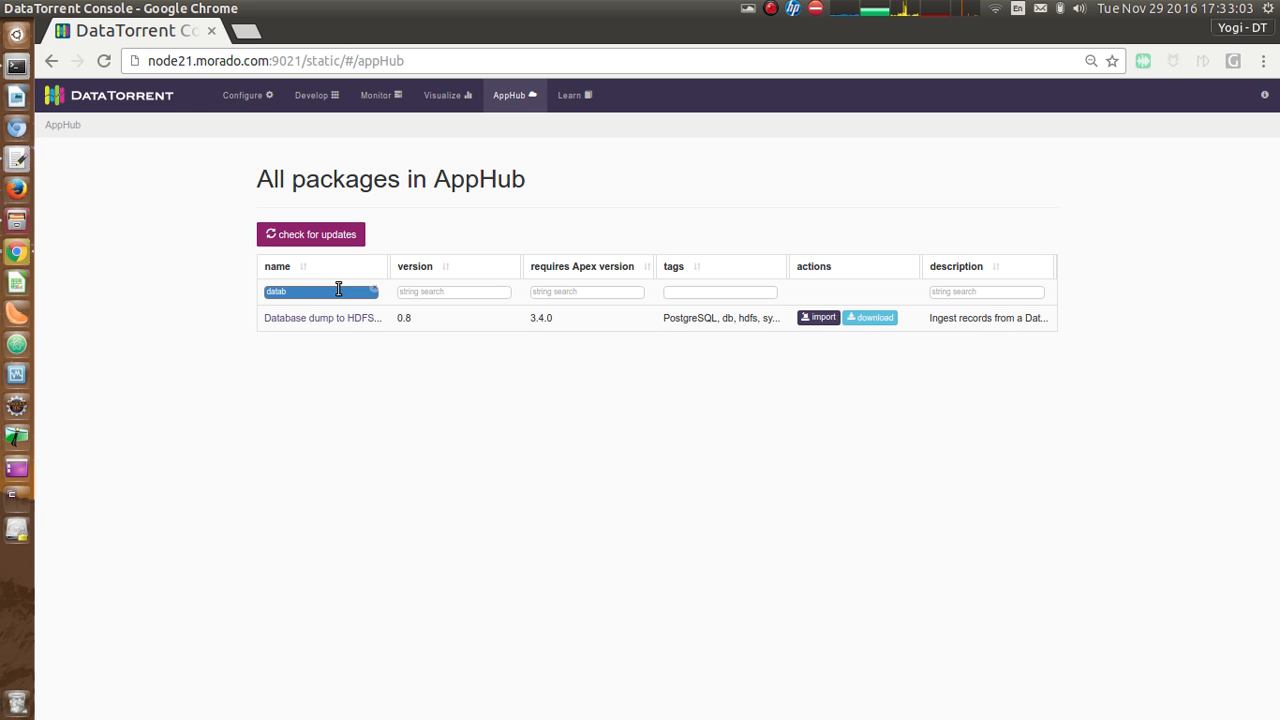
type("ase")
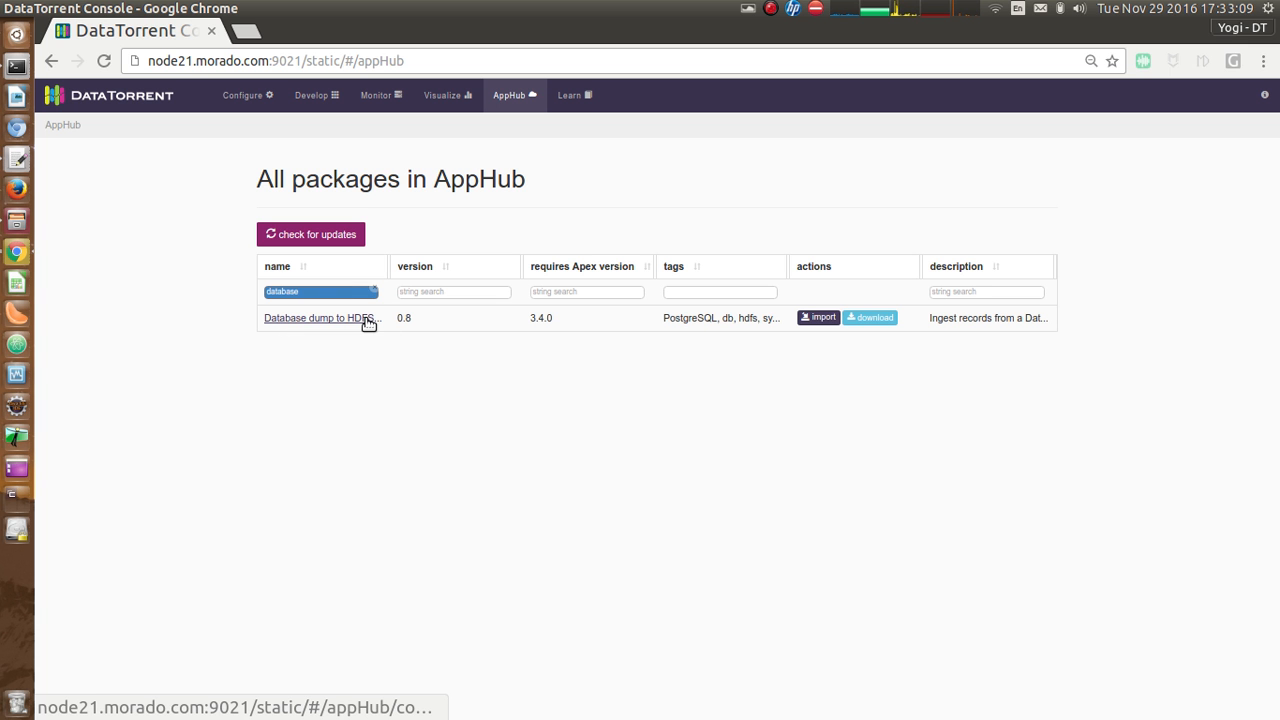
Import the Database dump to HDFS App package and open the imported package's details page.
left_click(823, 317)
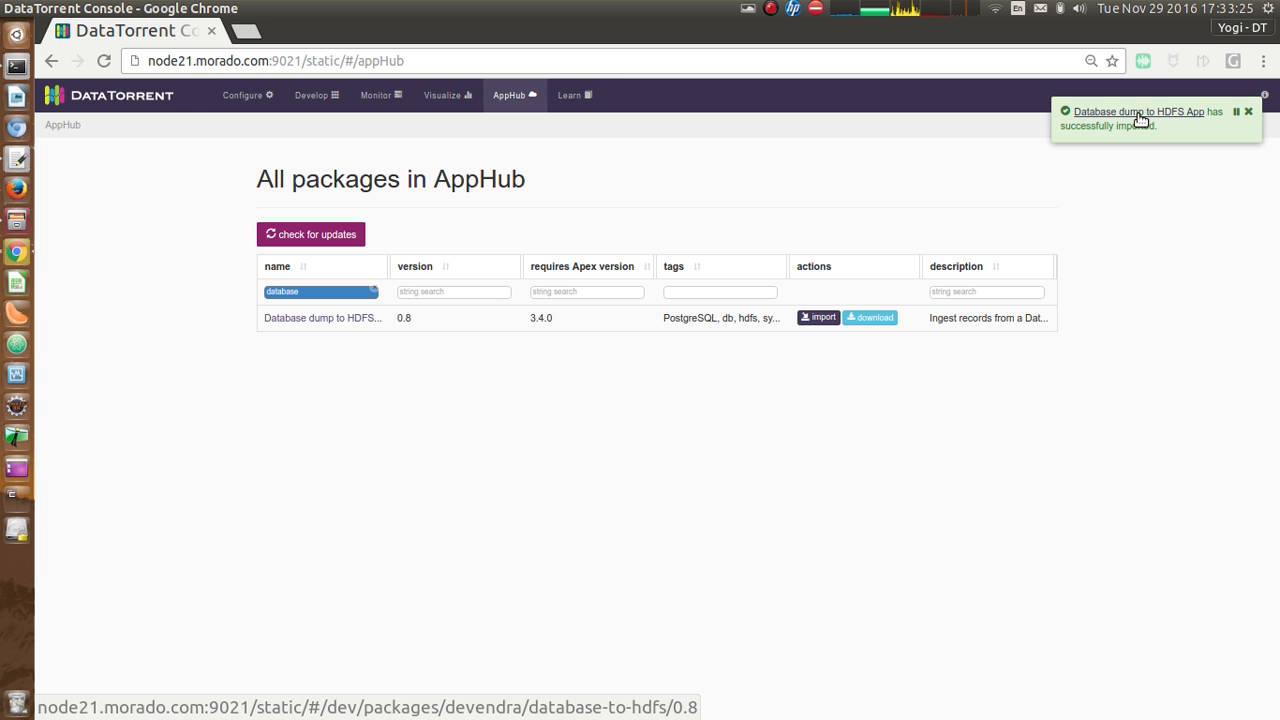
left_click(1140, 112)
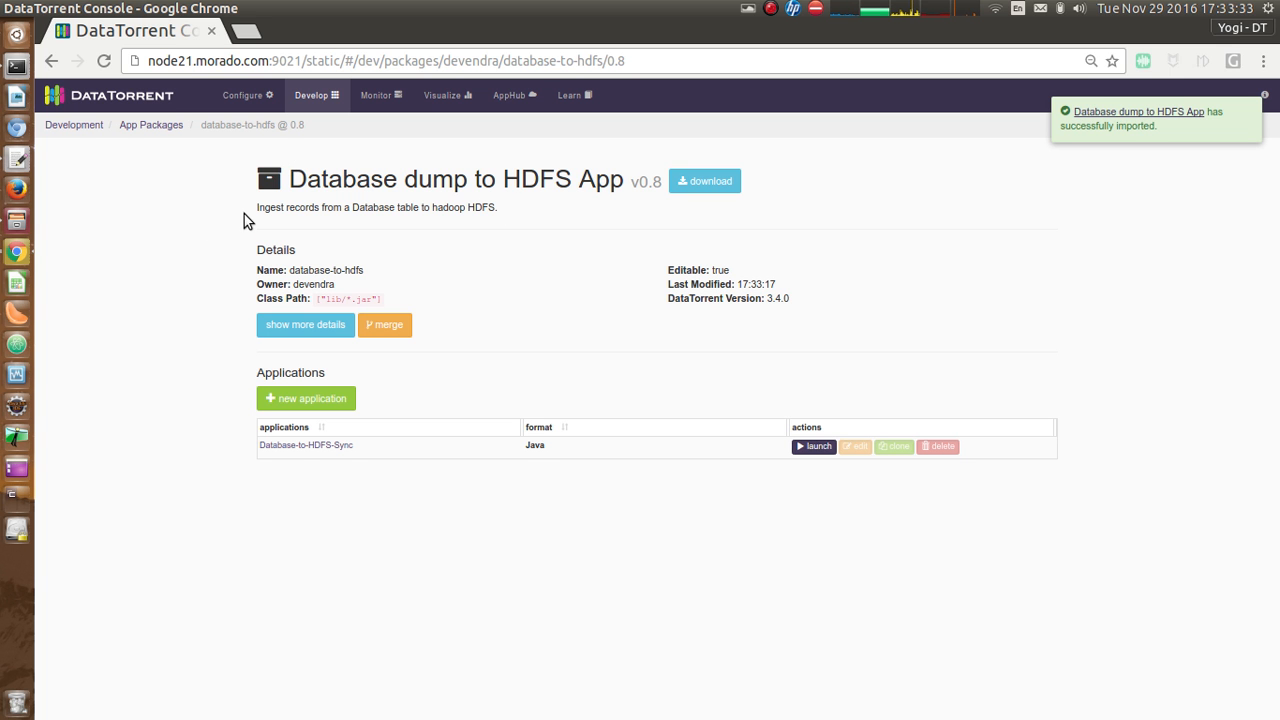
left_click_drag(245, 212, 501, 212)
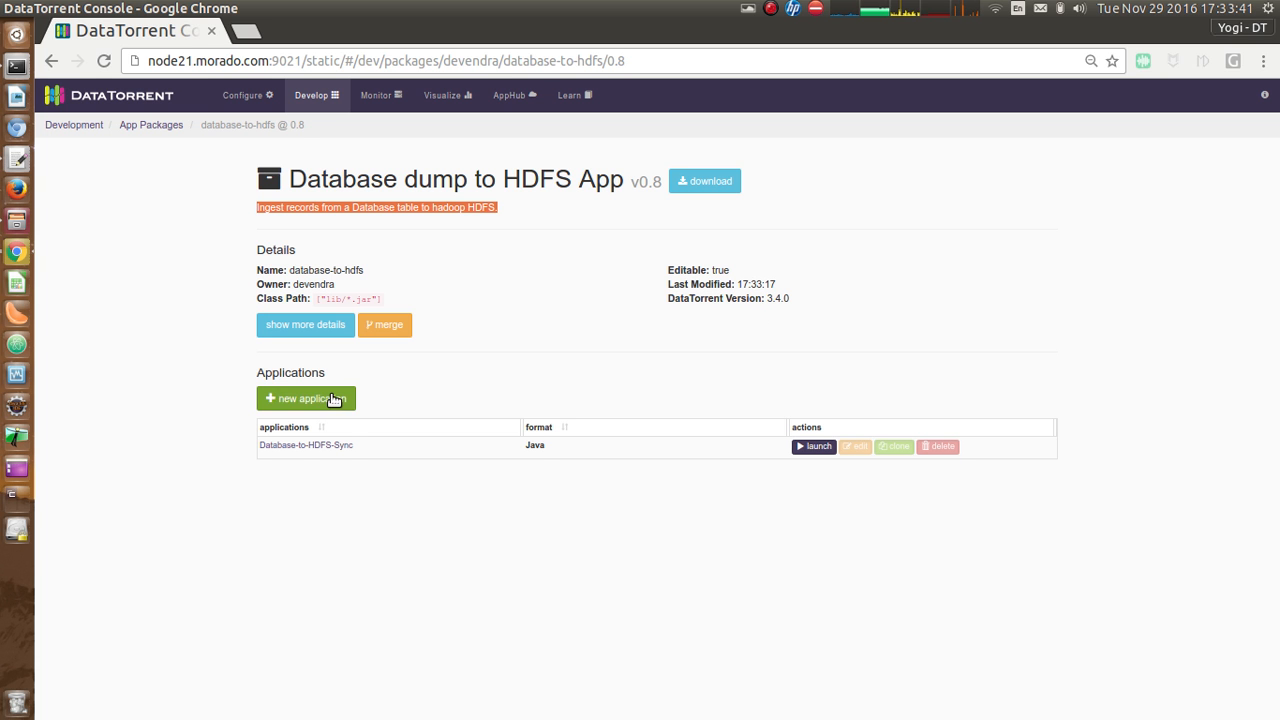
left_click(880, 355)
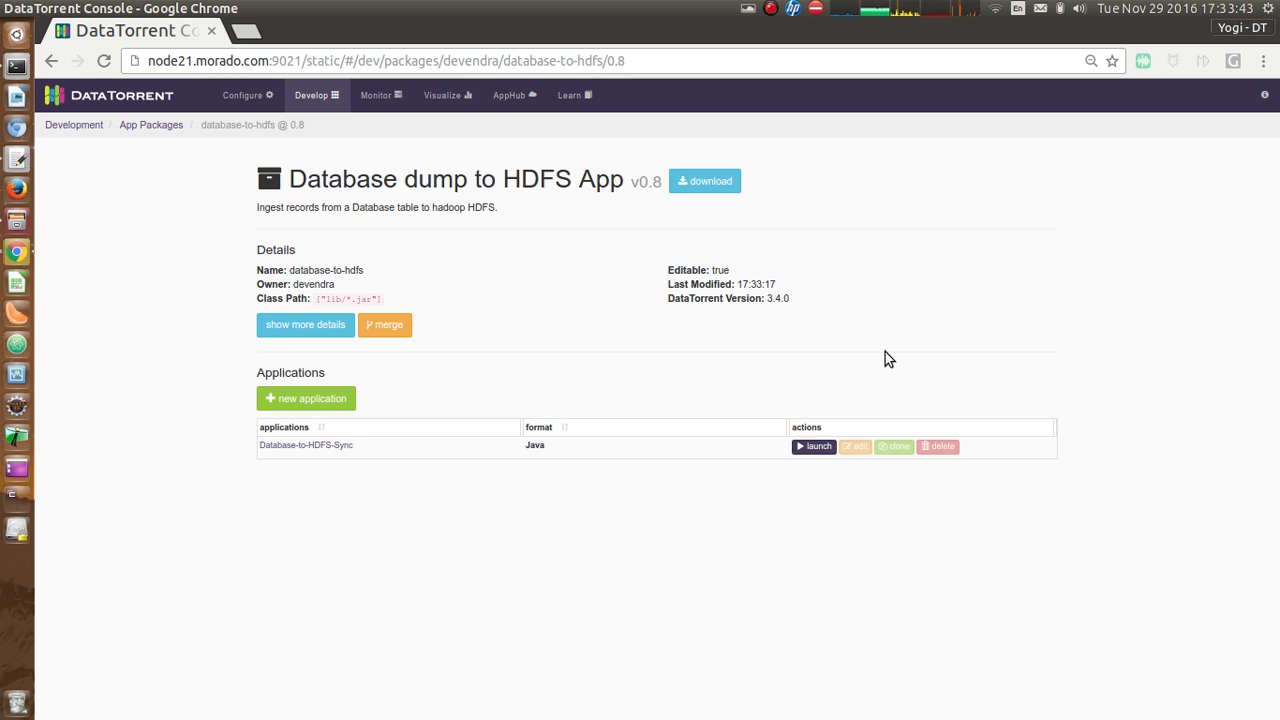
Open the launch settings for the Database-to-HDFS-Sync application and go to its application name.
left_click(813, 447)
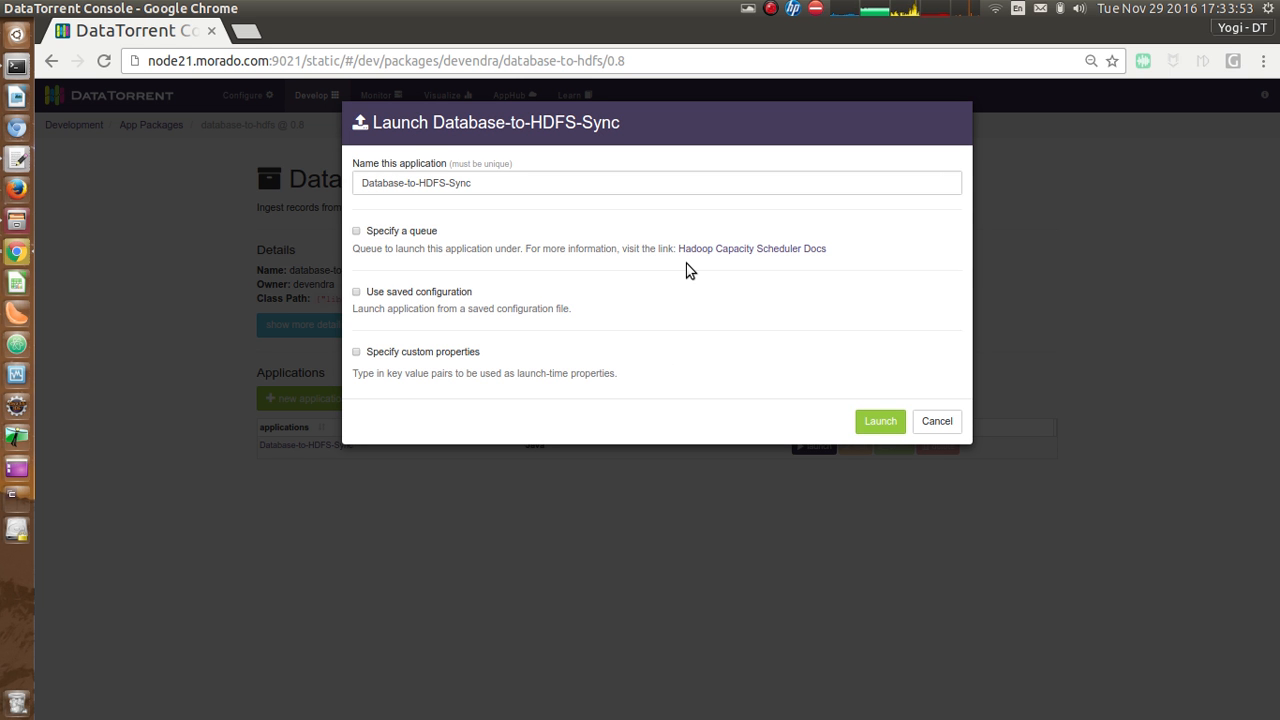
left_click(497, 176)
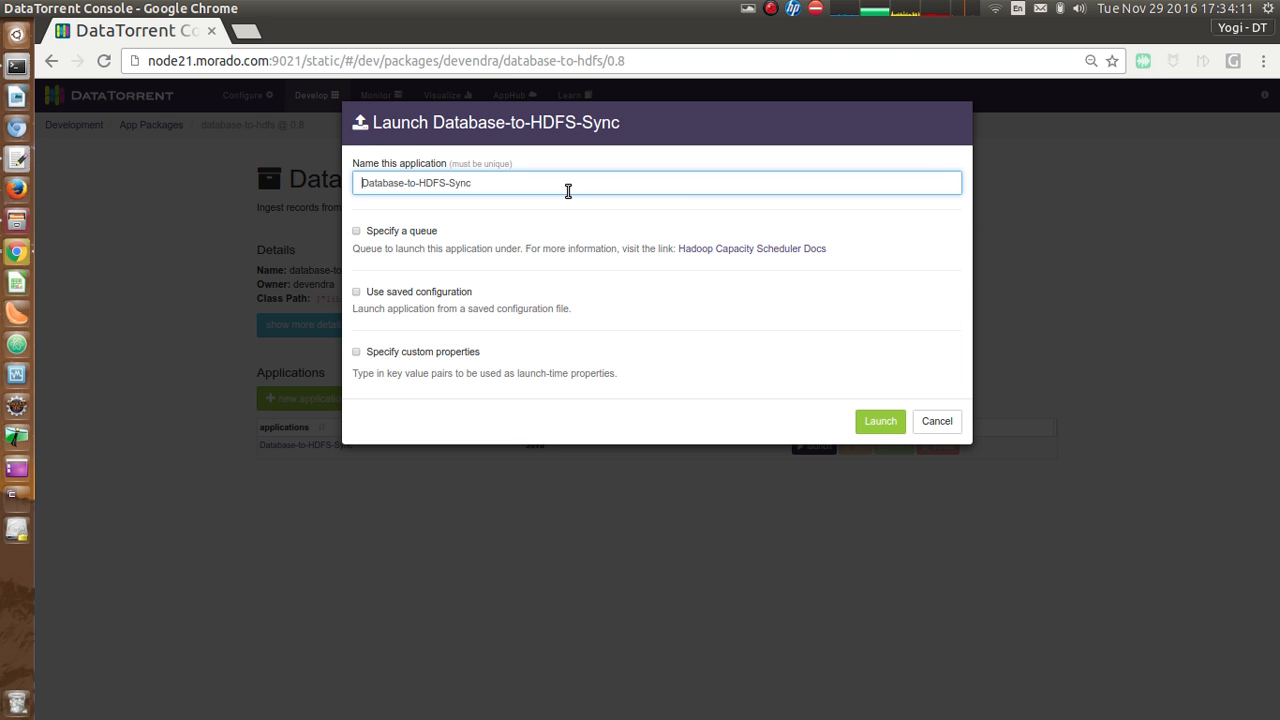
left_click(357, 232)
left_click(397, 253)
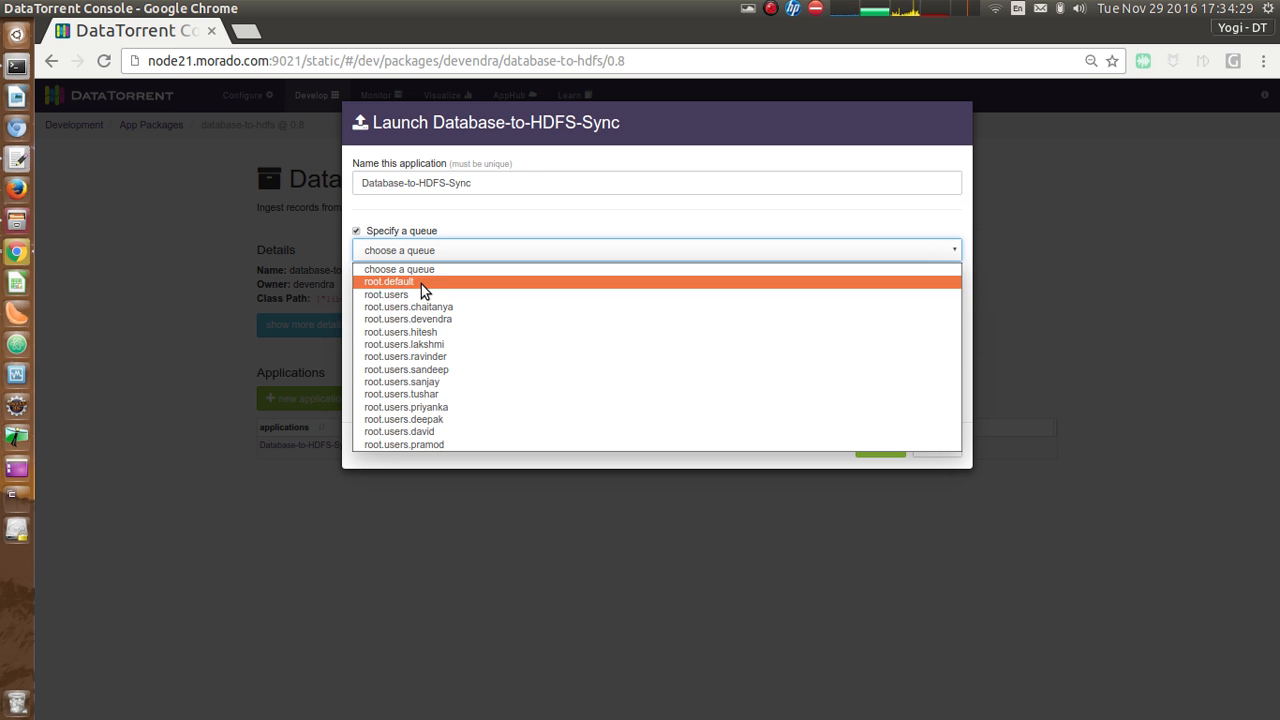
left_click(397, 231)
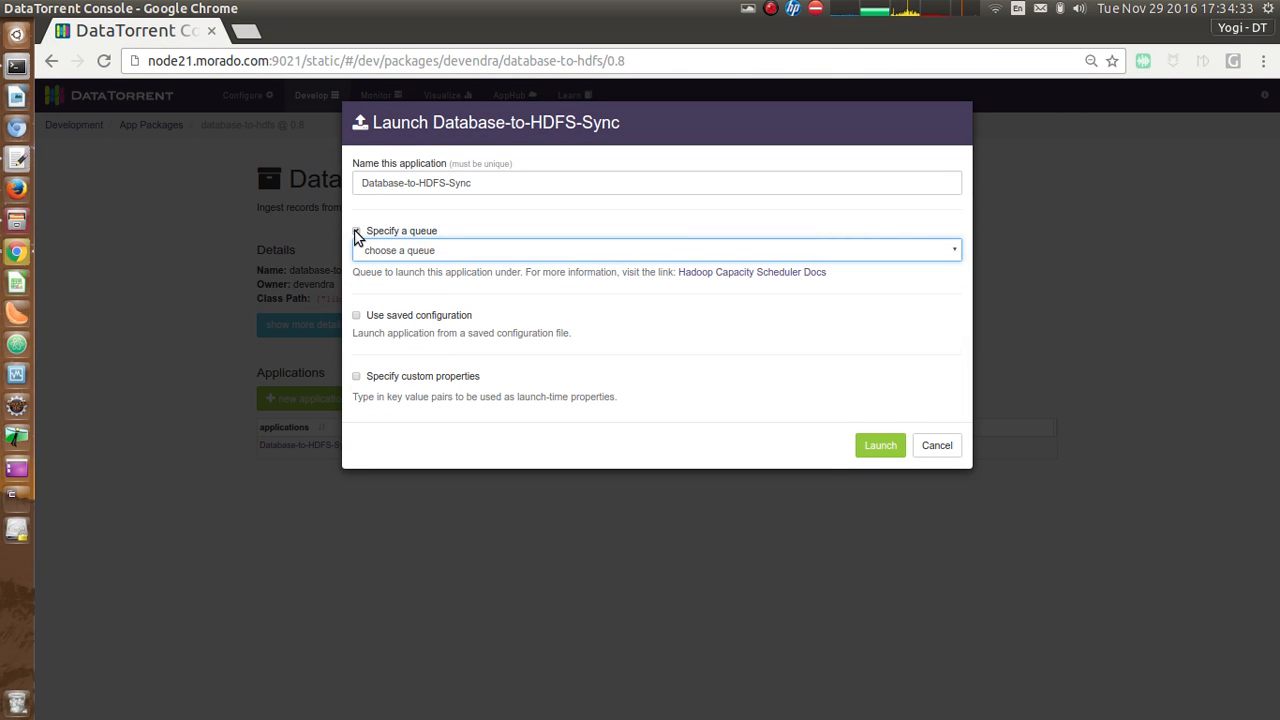
left_click(356, 232)
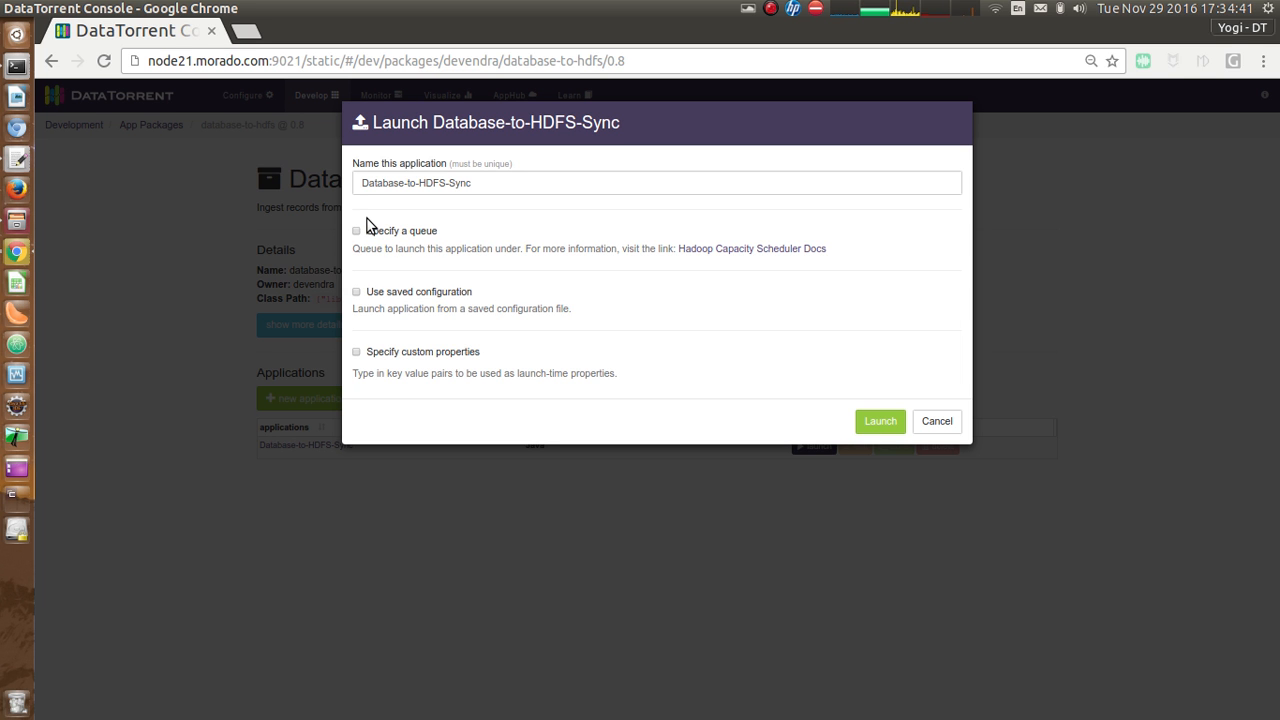
Set the application to launch from the saved configuration cluster-memory-conf.xml.
left_click(356, 293)
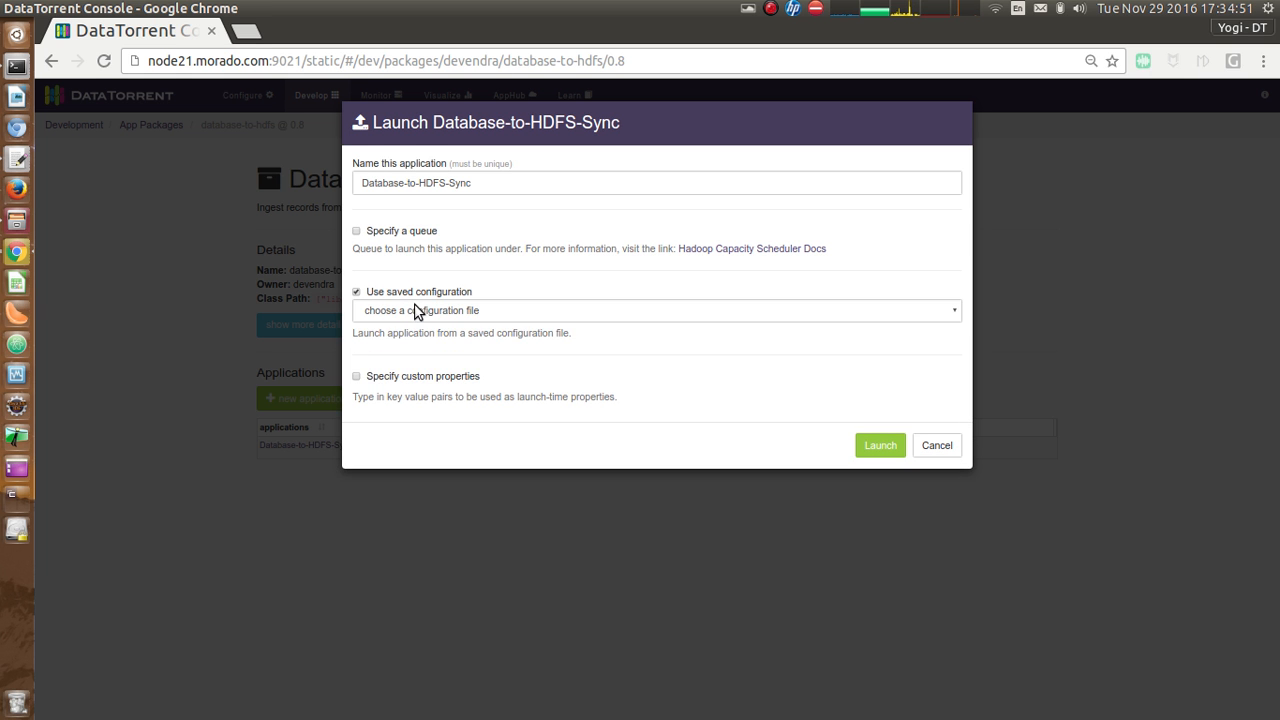
left_click(407, 311)
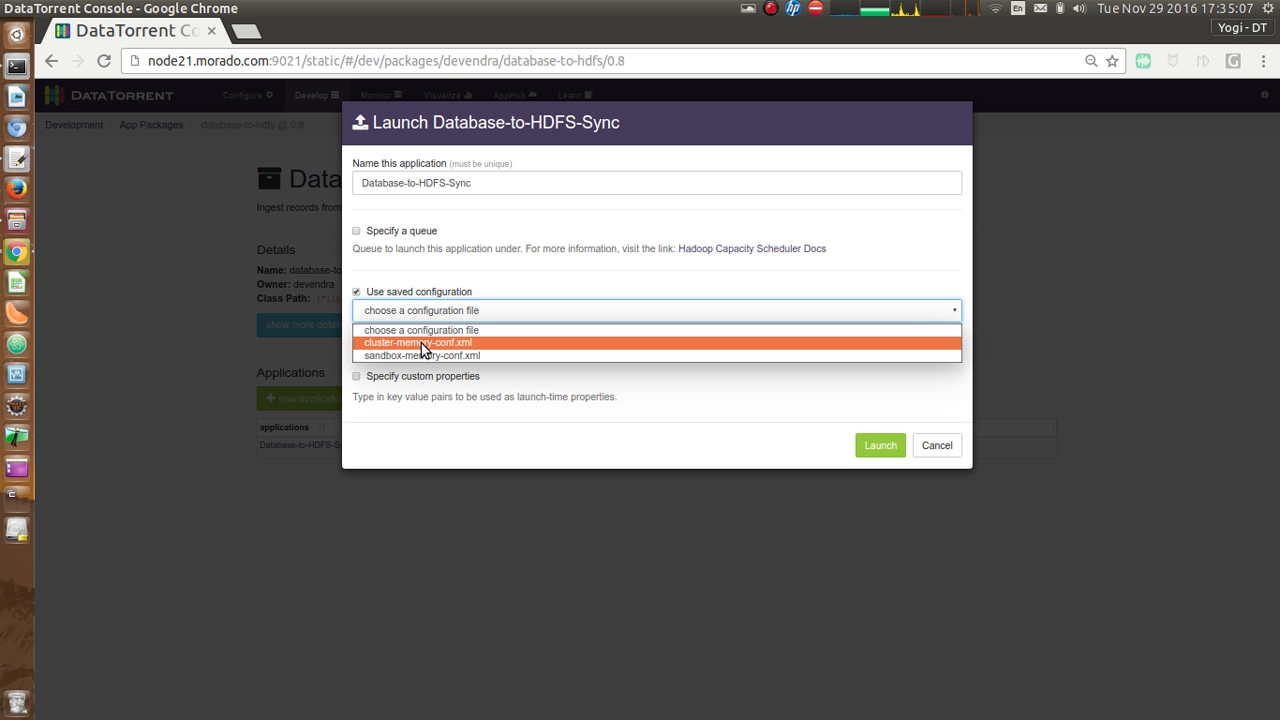
left_click(498, 342)
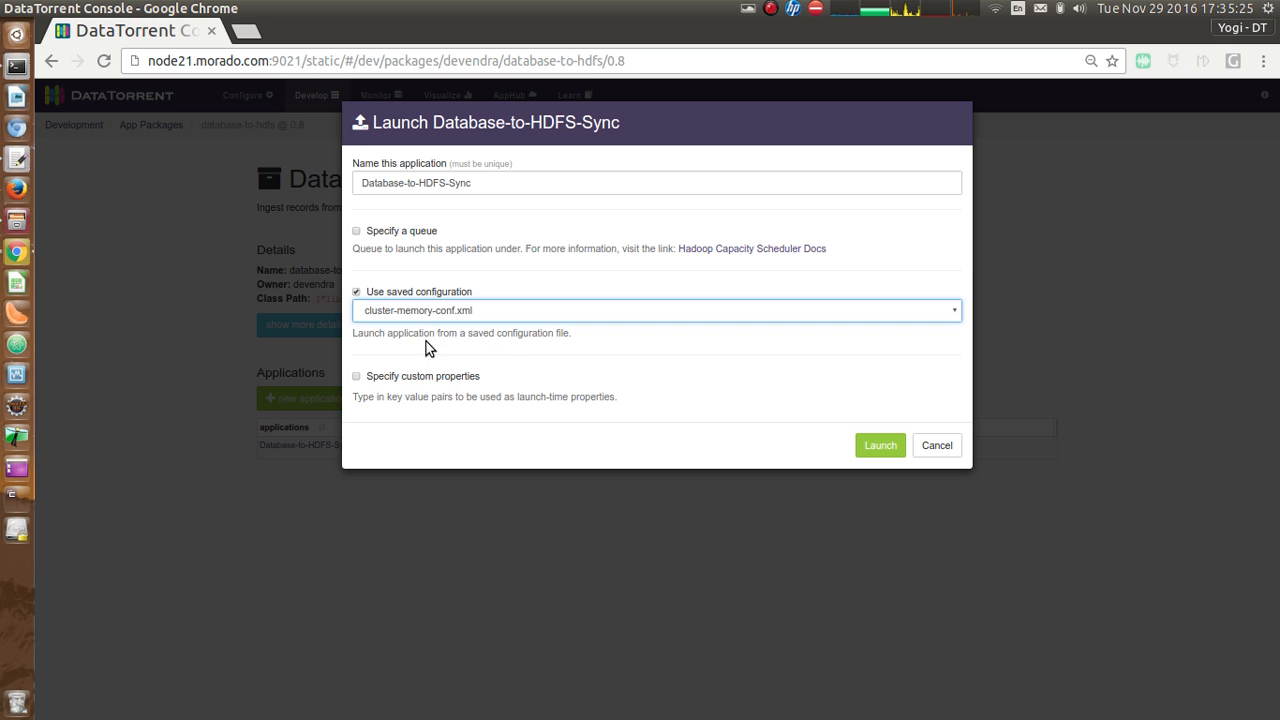
Enable custom launch-time properties and add the application's default properties.
left_click(389, 386)
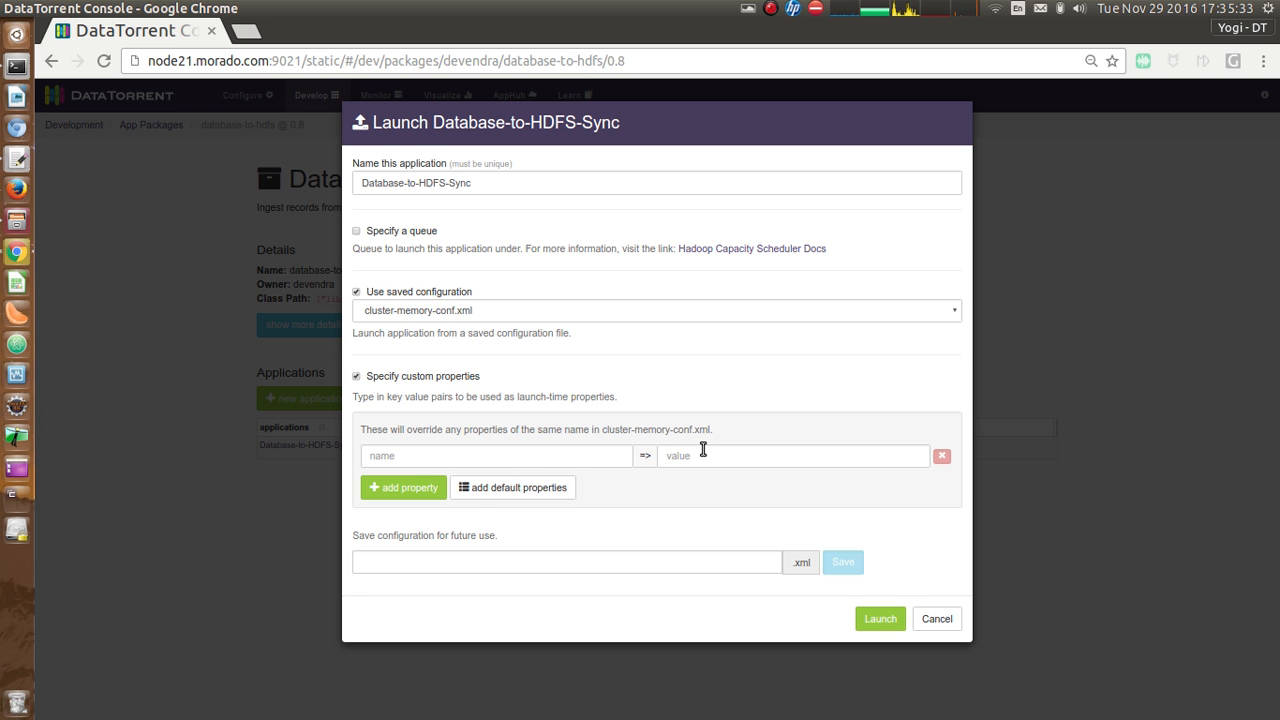
left_click(518, 496)
scroll(866, 380, "down", 3)
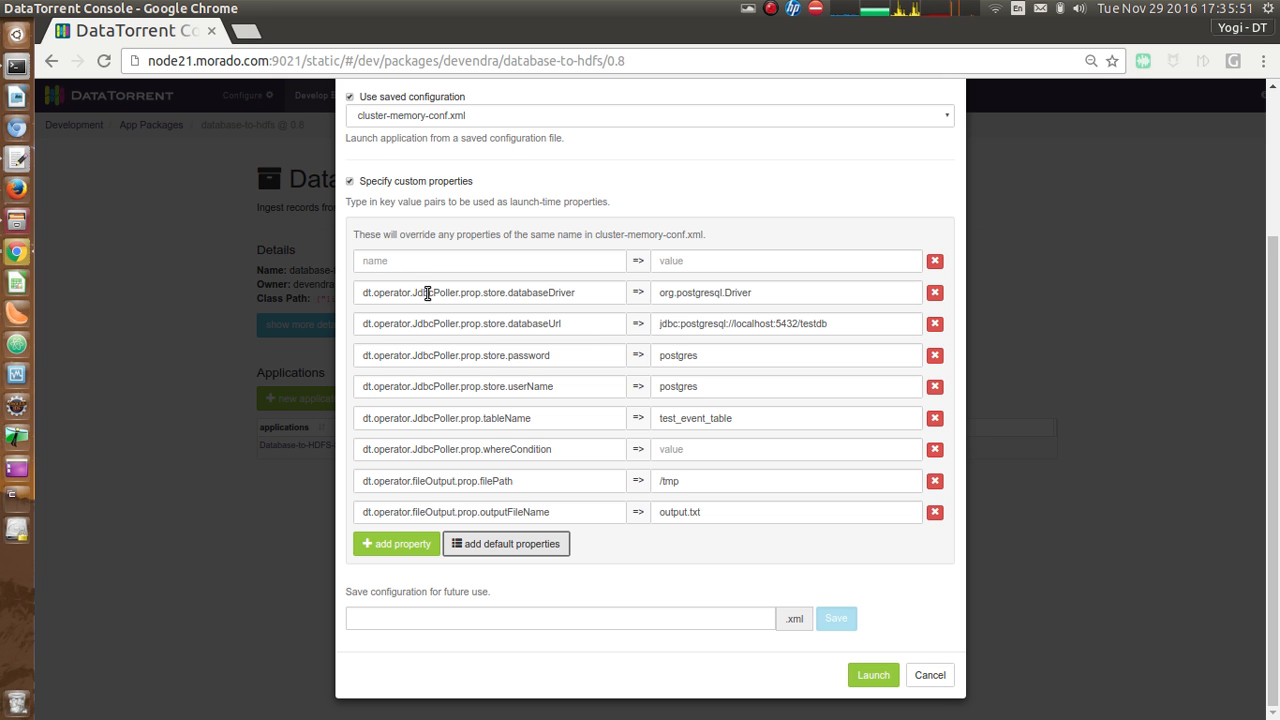
Examine the JdbcPoller properties for database driver, URL, password, user name, table name and where condition, with their values.
left_click_drag(412, 293, 460, 294)
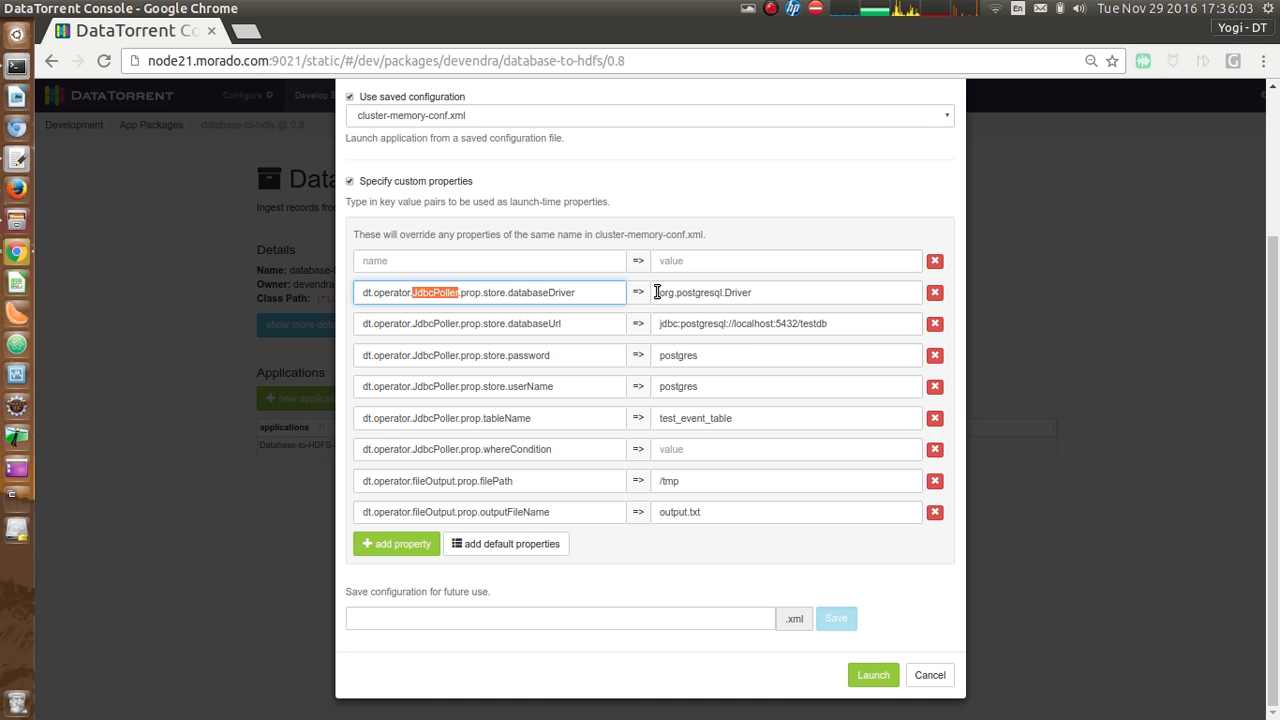
left_click_drag(507, 292, 611, 298)
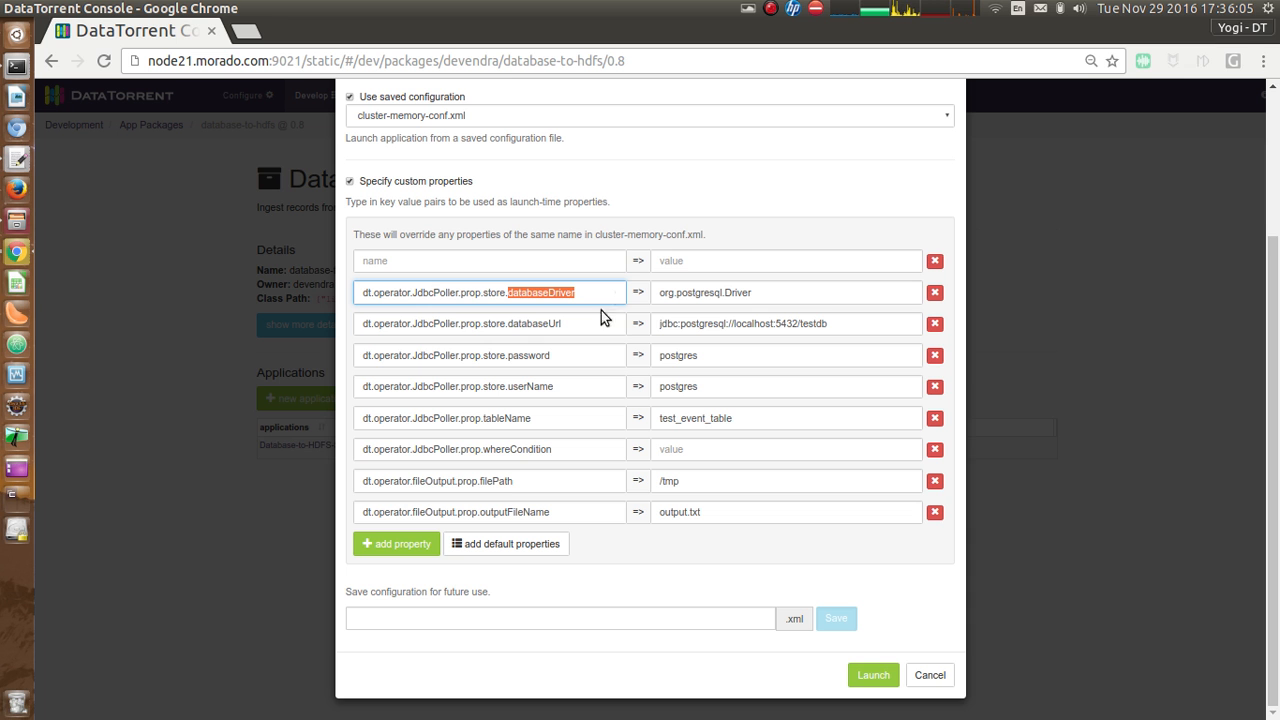
left_click(512, 324)
left_click_drag(510, 324, 608, 324)
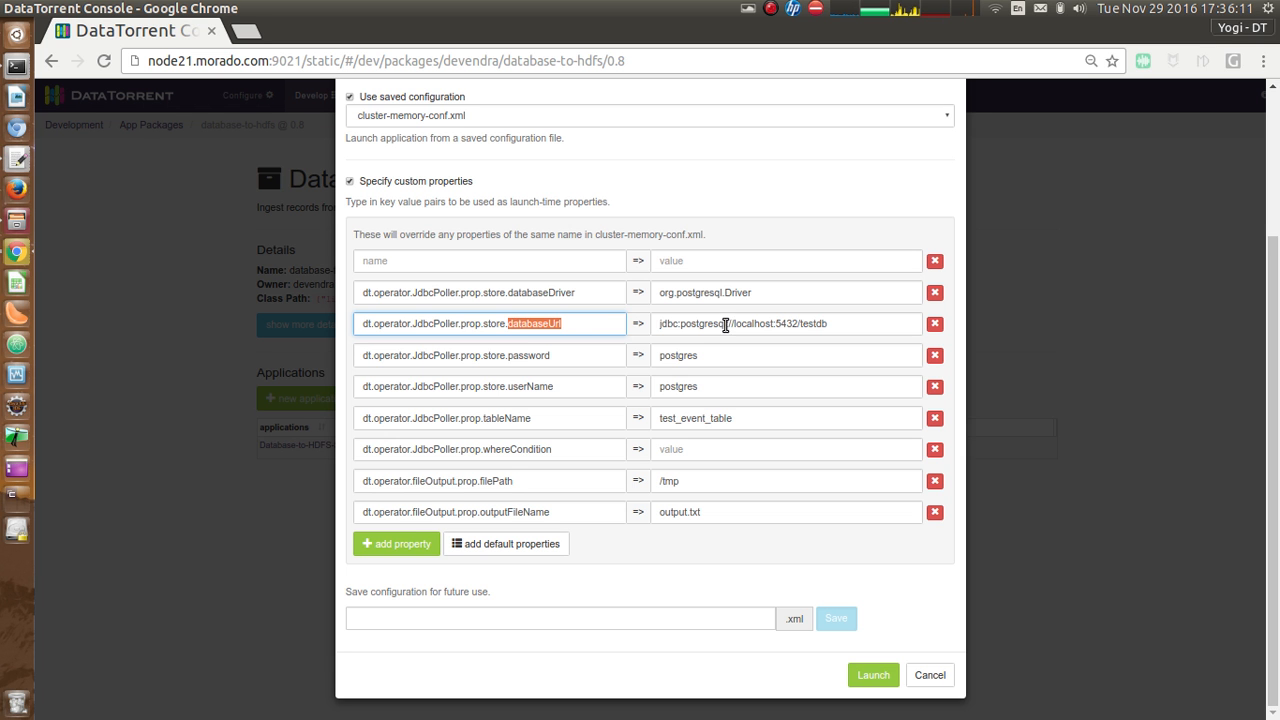
double_click(541, 355)
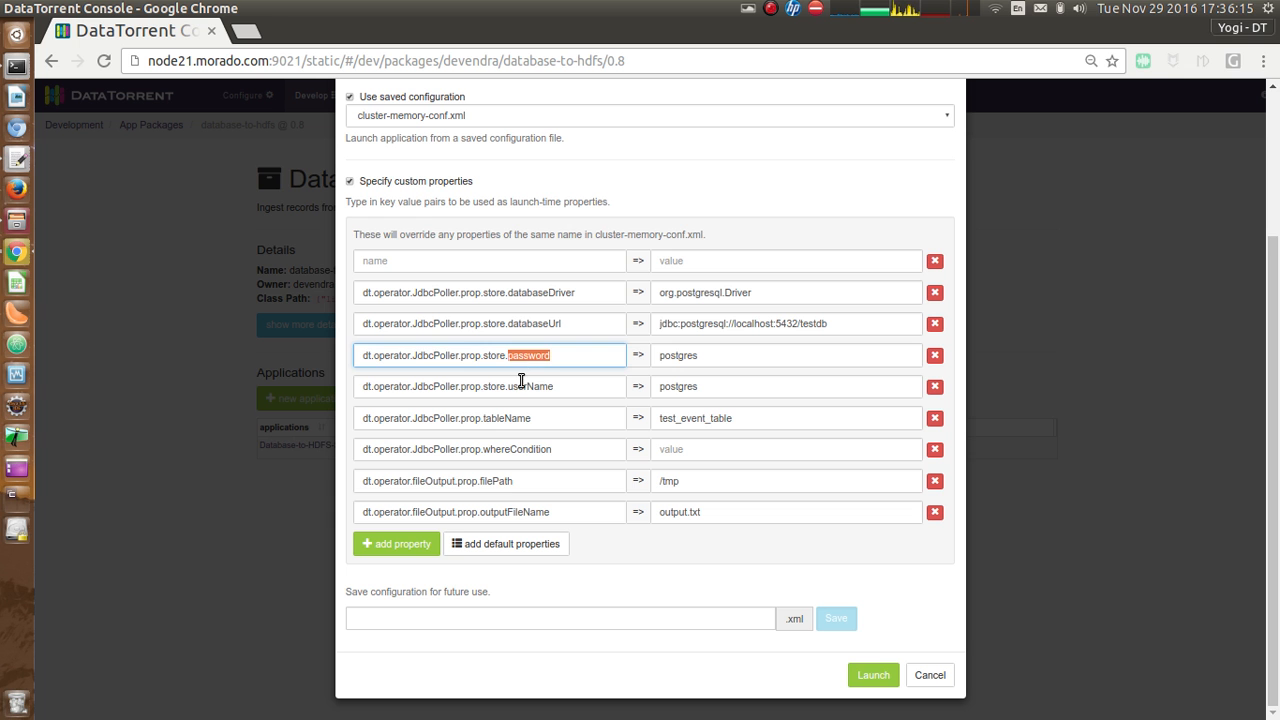
left_click(524, 386)
double_click(524, 386)
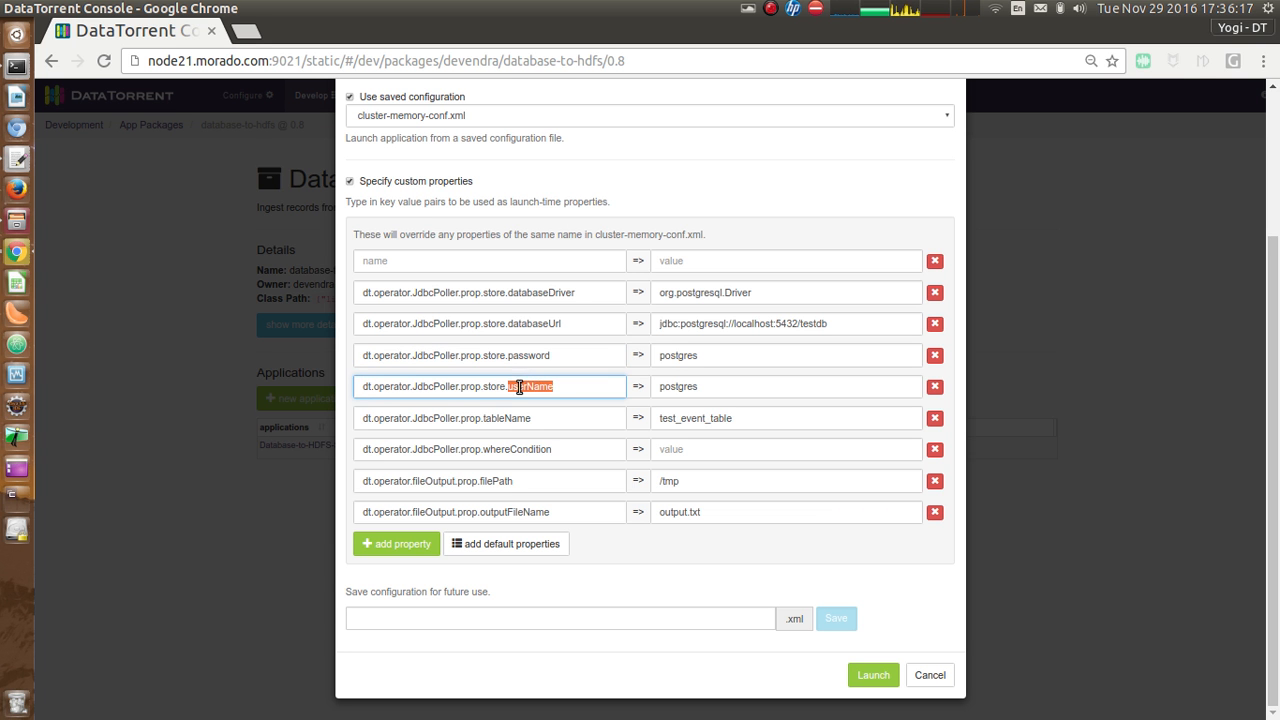
double_click(503, 418)
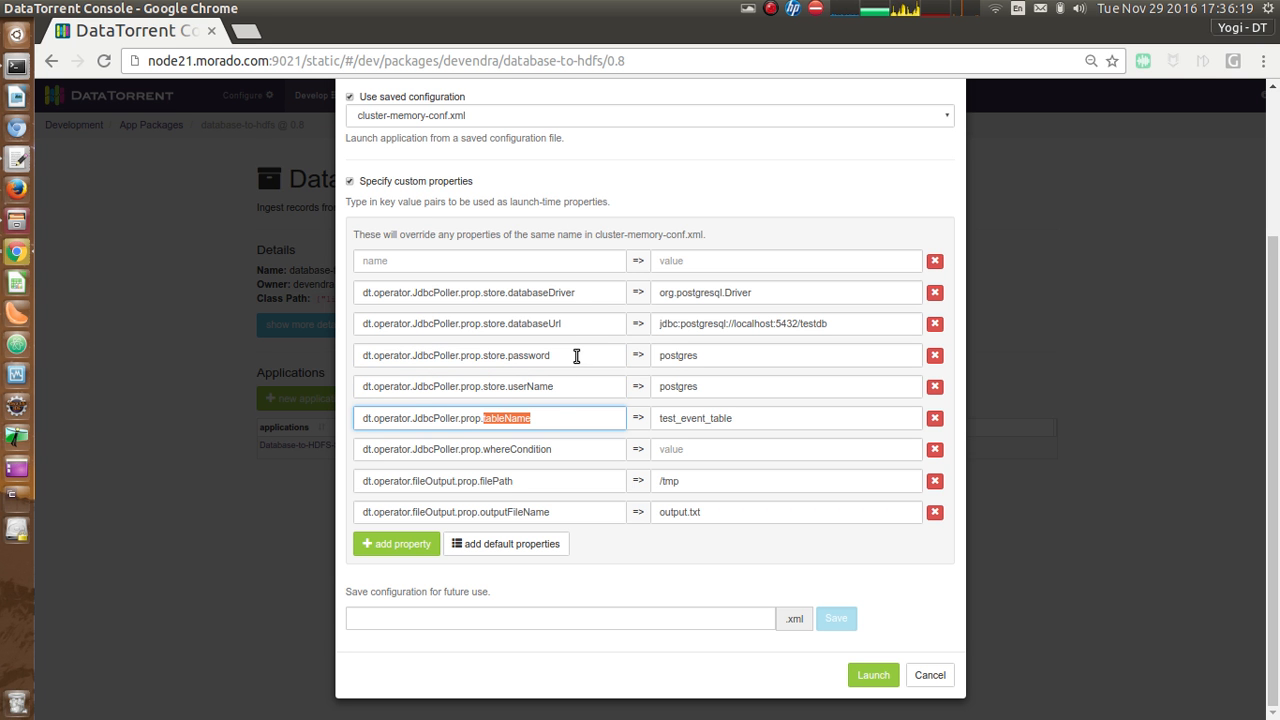
double_click(513, 450)
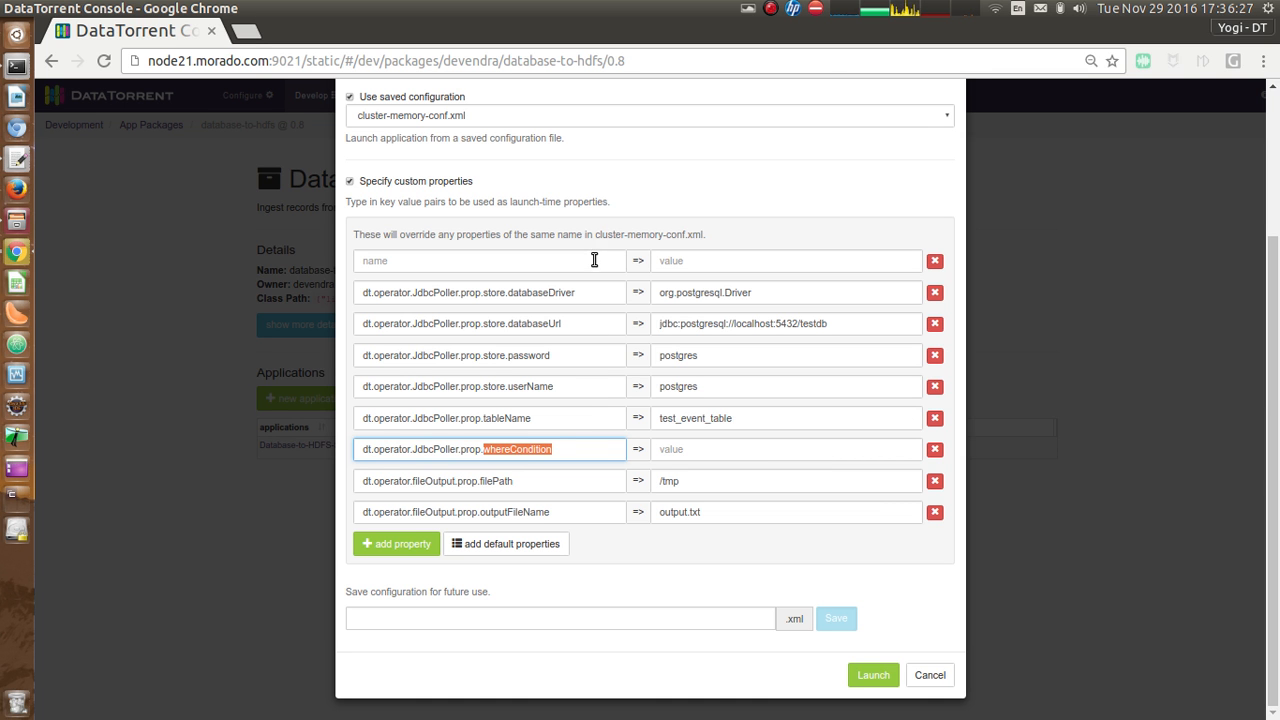
double_click(674, 418)
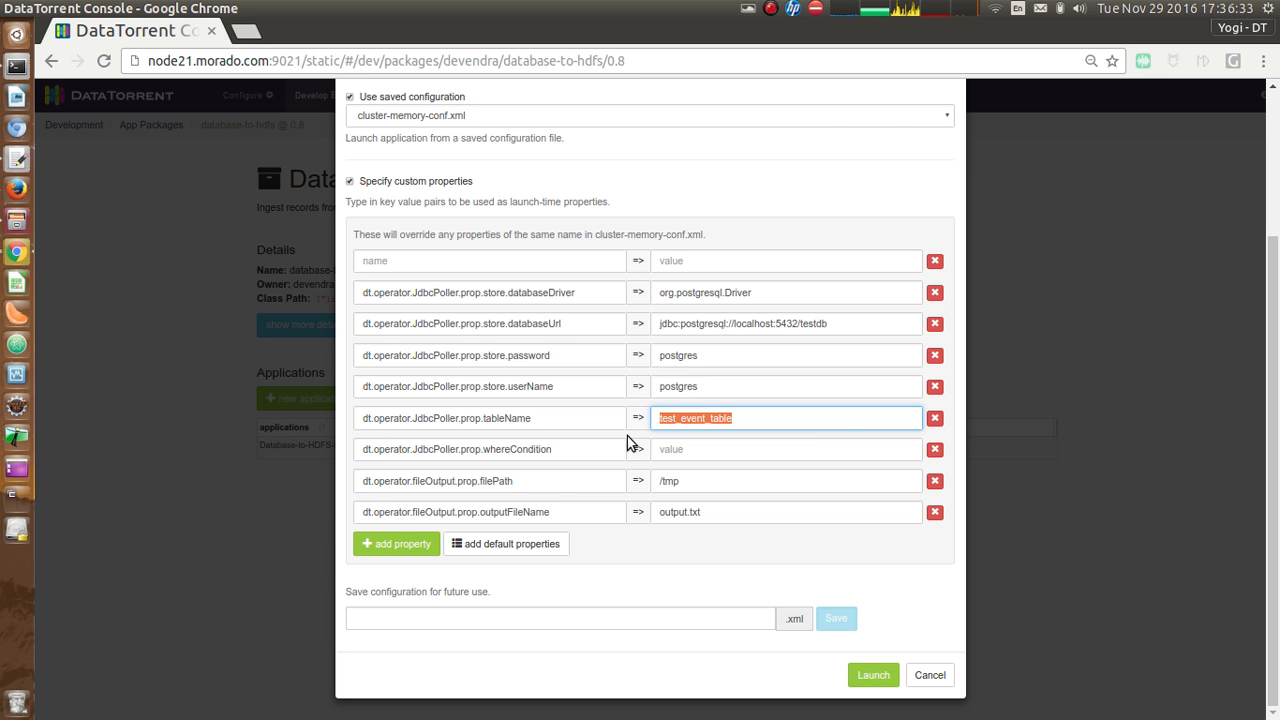
double_click(500, 452)
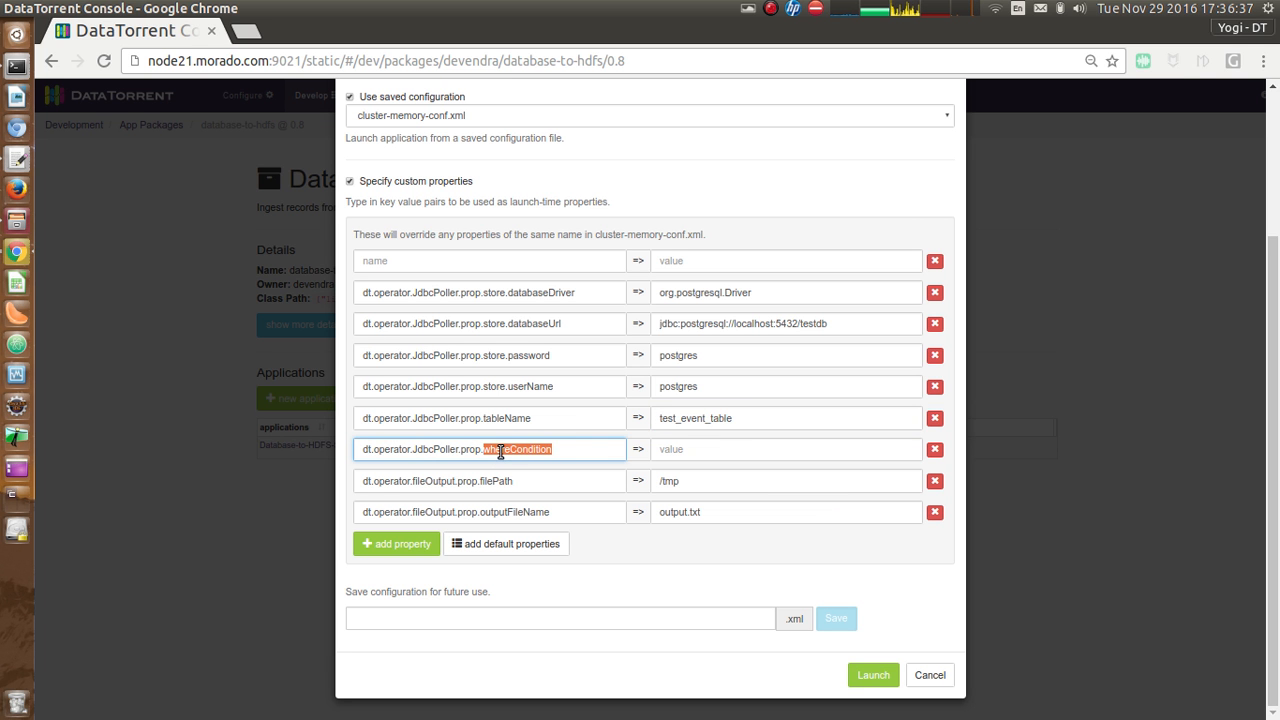
left_click(731, 450)
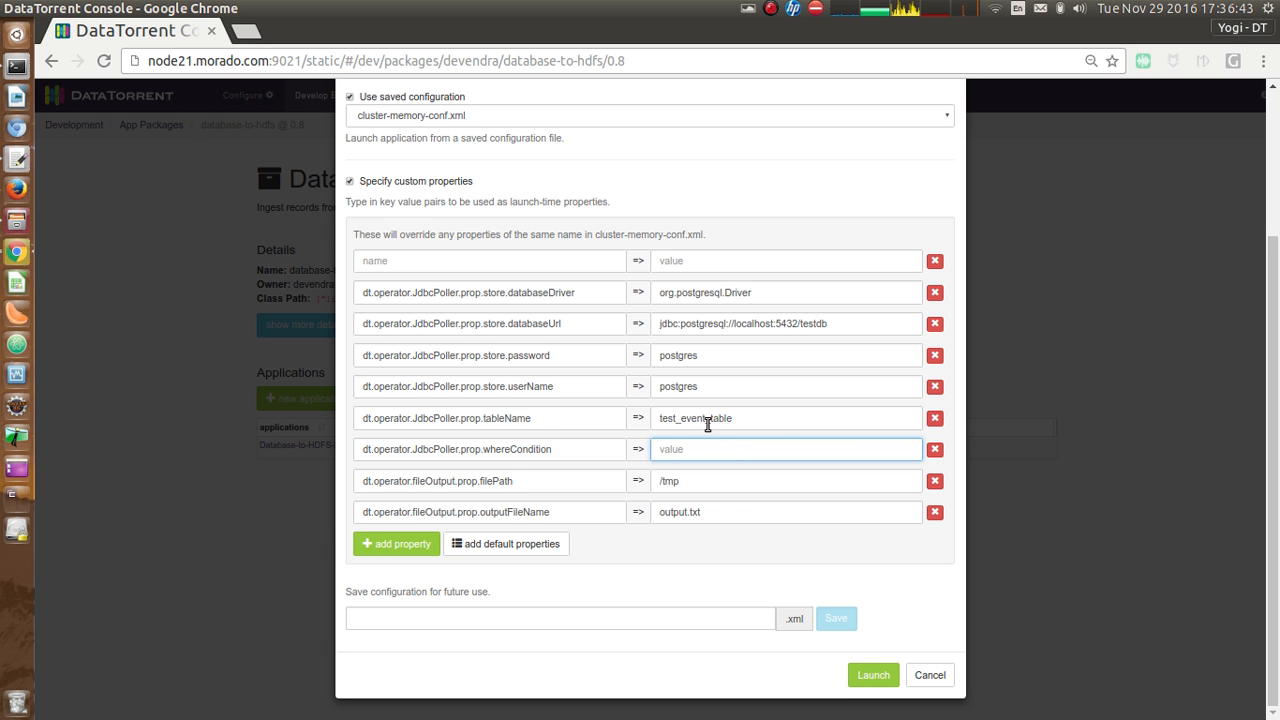
double_click(707, 421)
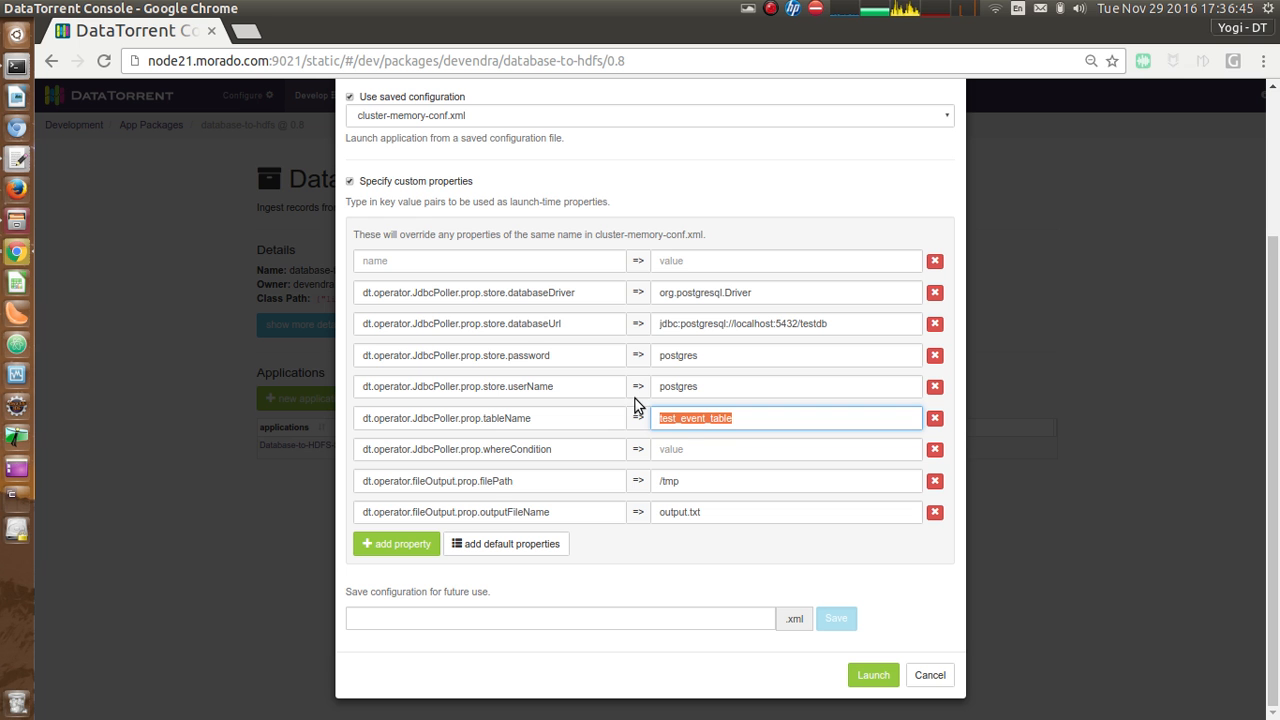
Examine the fileOutput properties for file path and output file name, then review the launch settings.
left_click(499, 480)
double_click(499, 480)
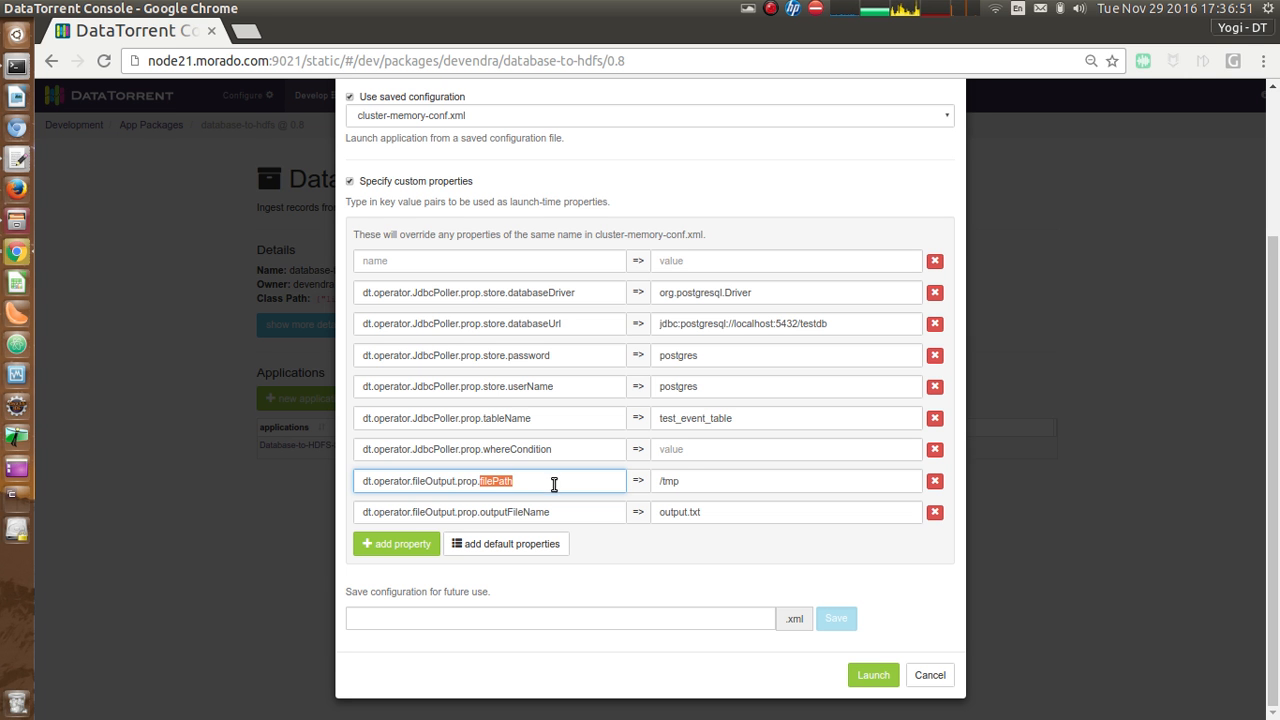
left_click_drag(687, 484, 600, 461)
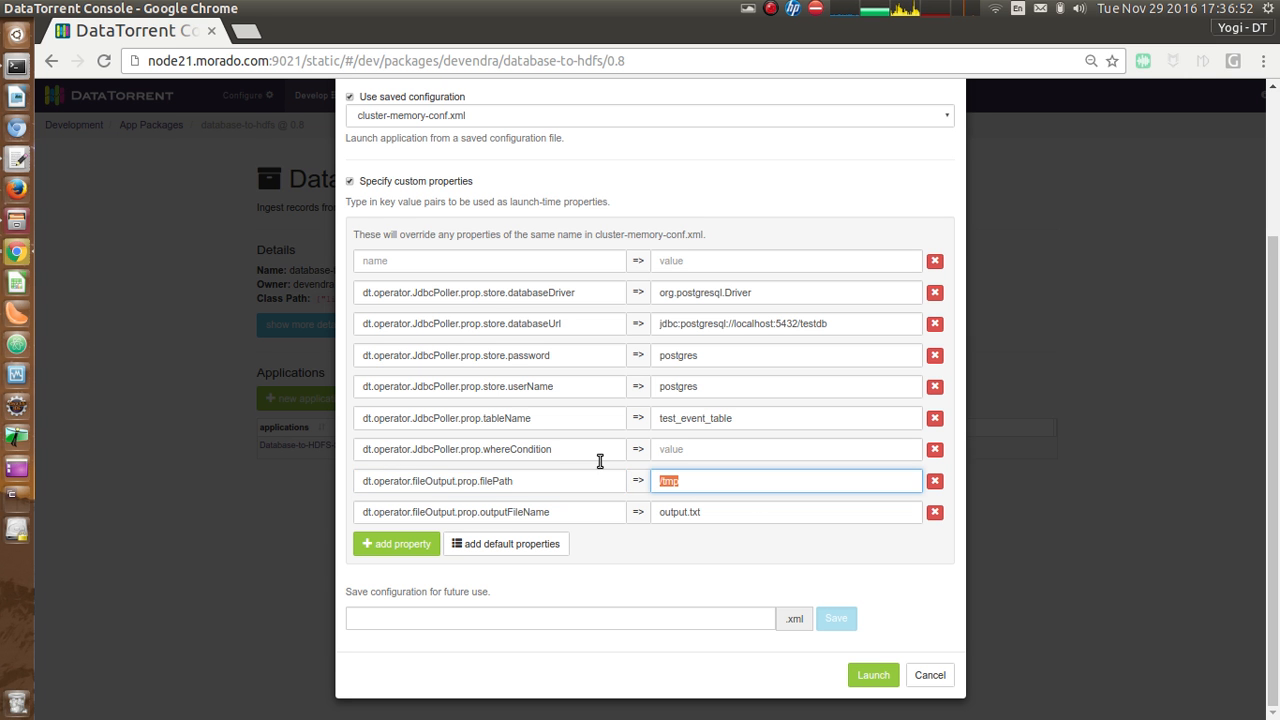
double_click(507, 504)
scroll(555, 519, "up", 1)
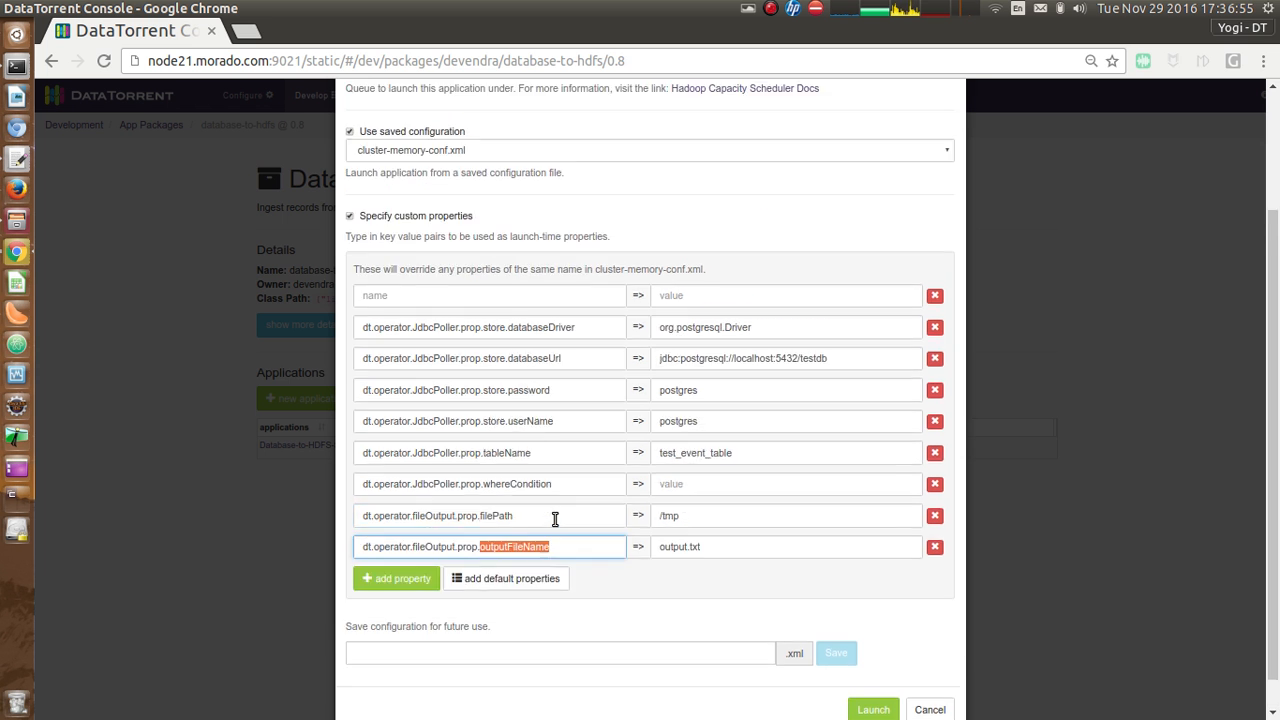
scroll(555, 519, "up", 2)
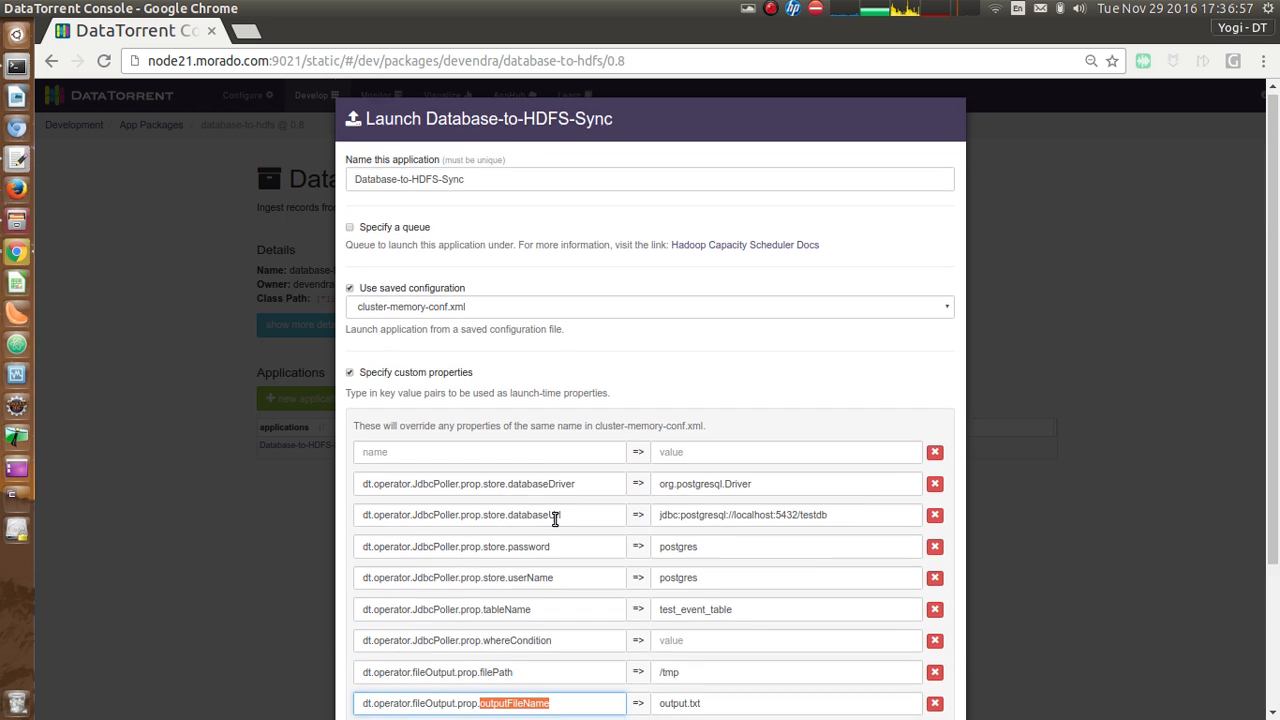
scroll(555, 519, "down", 3)
left_click_drag(714, 512, 593, 494)
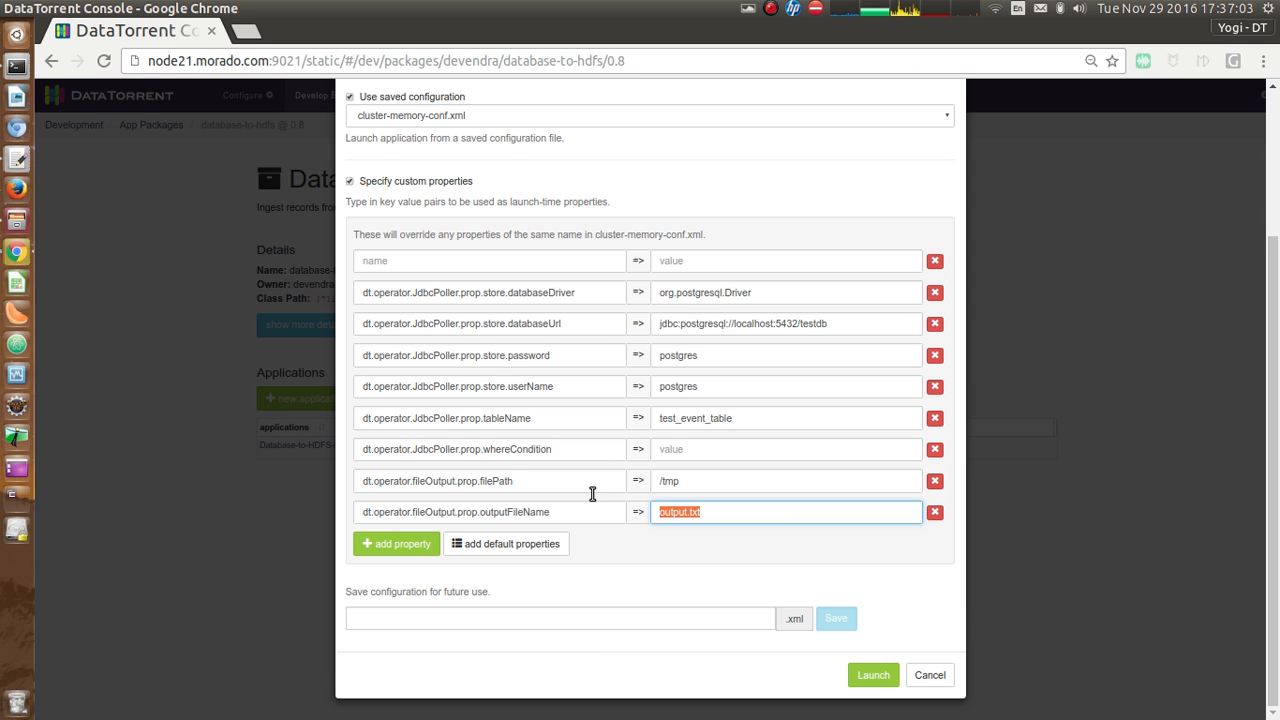
left_click(763, 513)
scroll(545, 553, "up", 3)
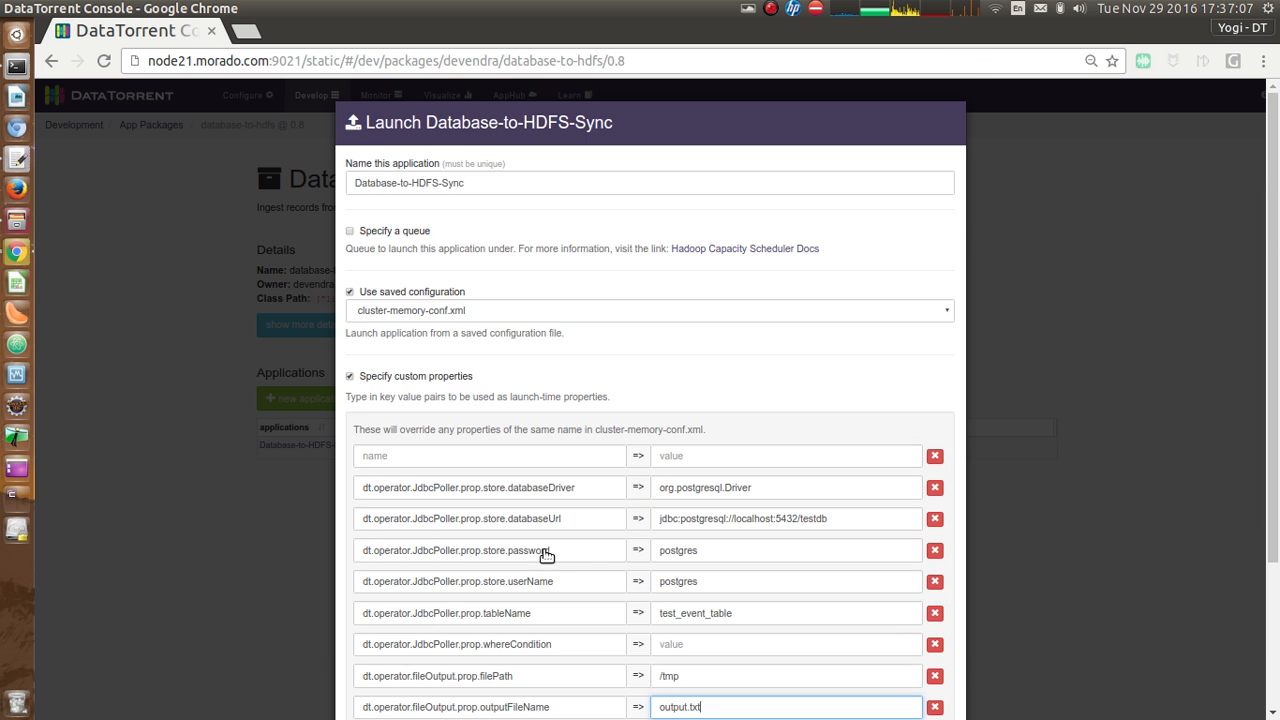
Switch to the app-templates input values reference document and copy the JdbcPoller databaseUrl value listed for the Database to HDFS Sync App.
scroll(556, 553, "down", 1)
scroll(556, 553, "down", 1)
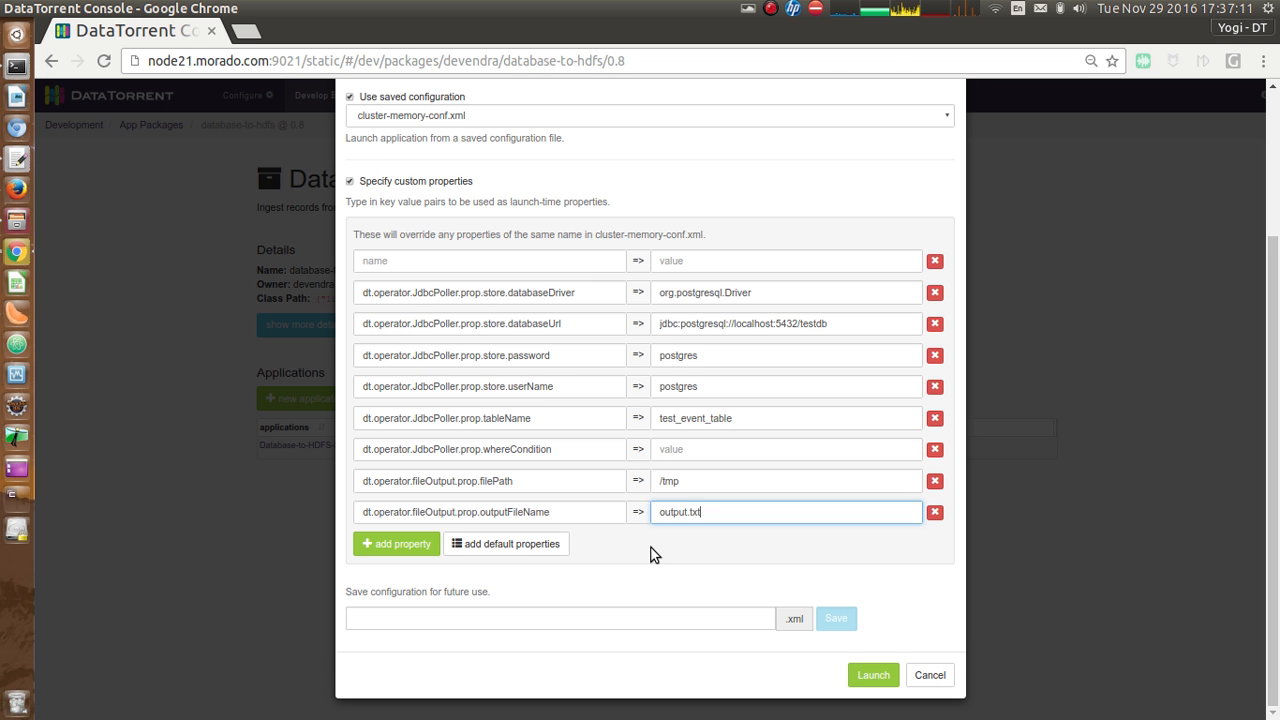
scroll(655, 553, "up", 1)
scroll(655, 553, "up", 2)
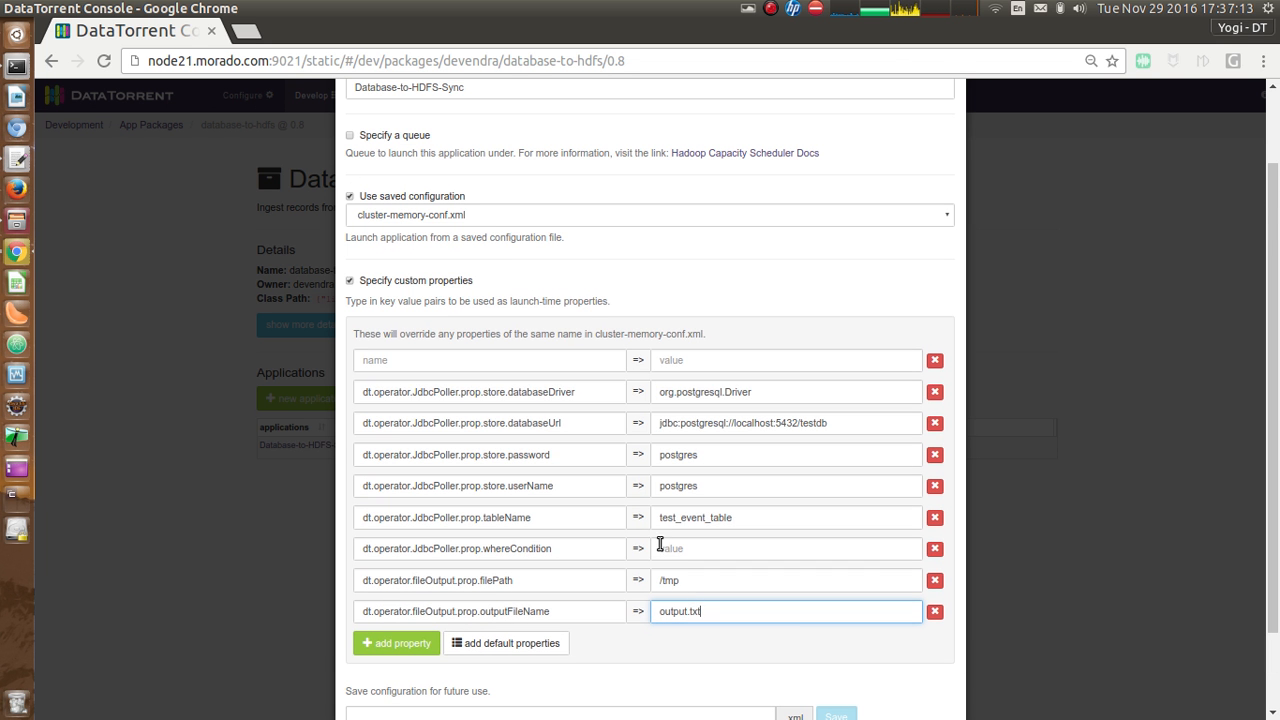
key("alt+Tab")
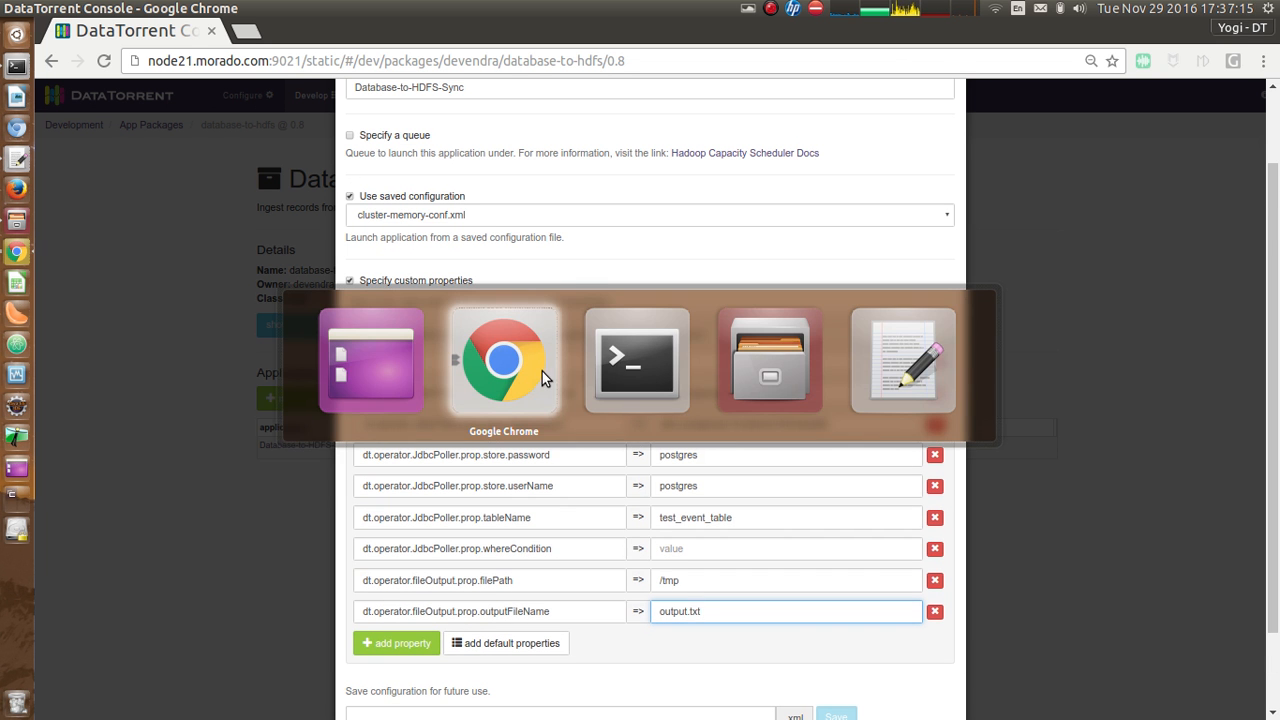
key("ctrl+Tab")
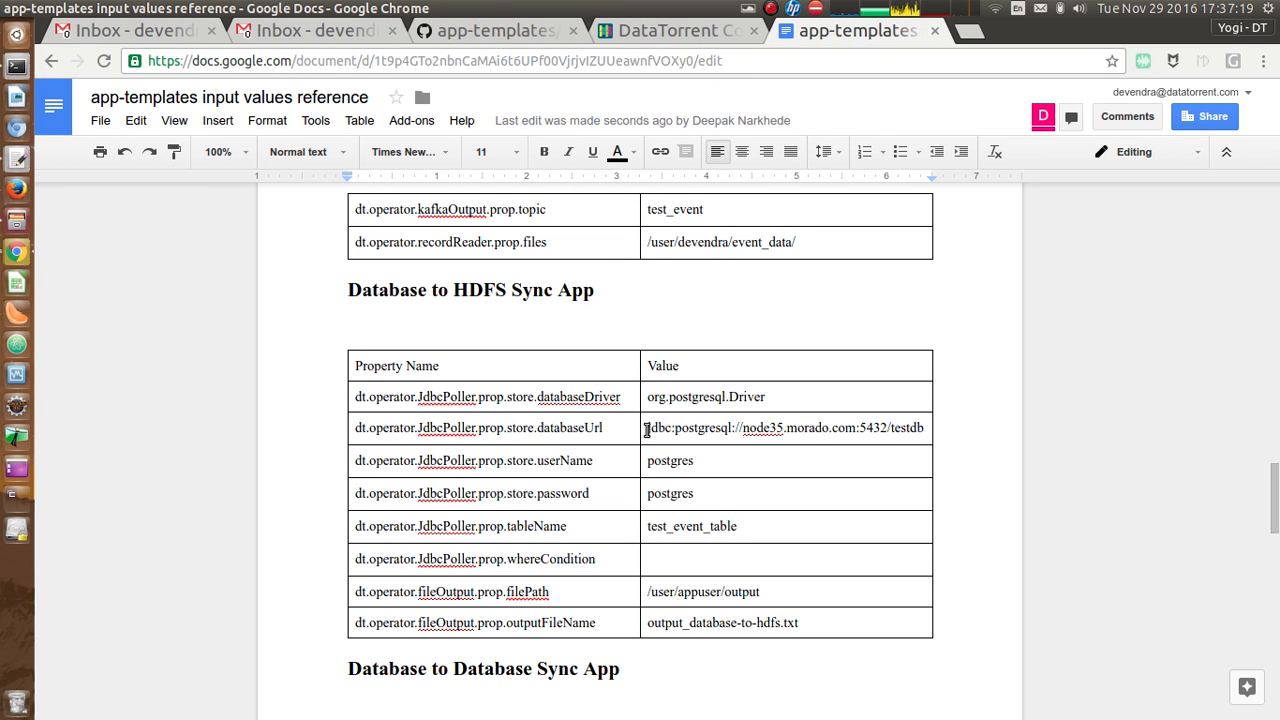
left_click(647, 428)
left_click(924, 428, "shift")
key("ctrl+c")
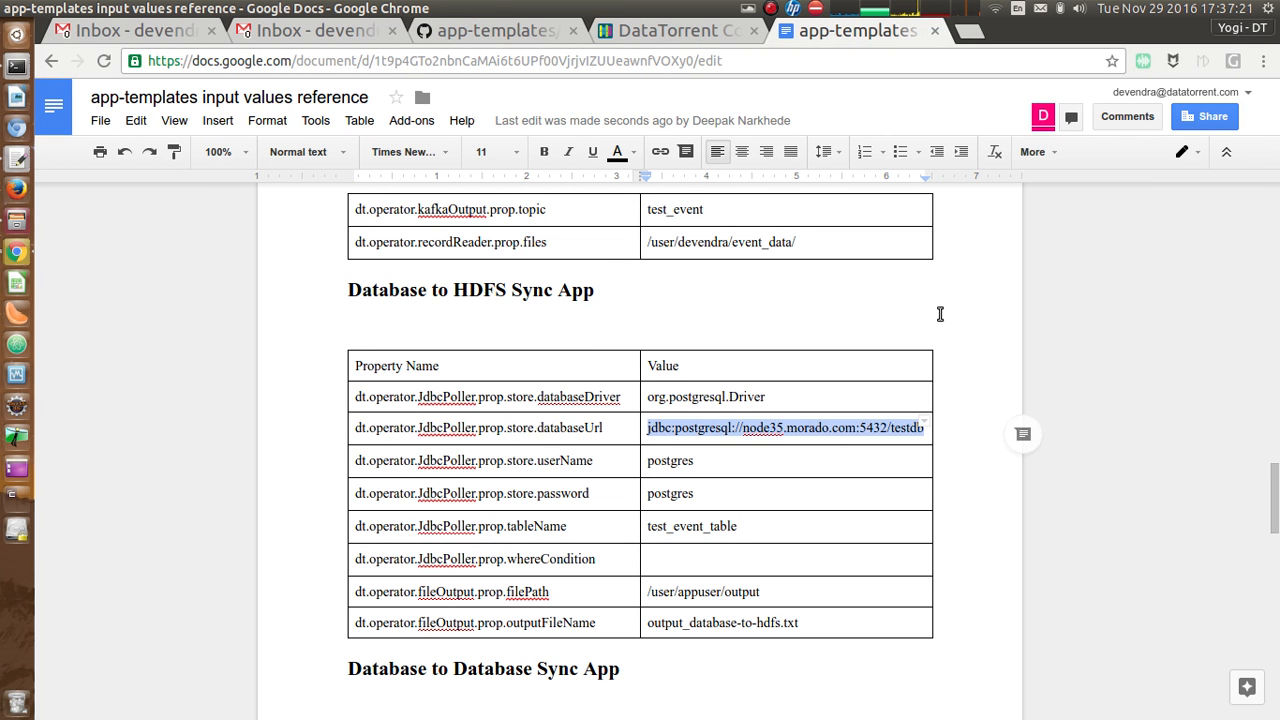
Back in the launch form, set the JdbcPoller databaseUrl to jdbc:postgresql://node35.morado.com:5432/testdb and check the values against the reference document.
key("alt+Tab")
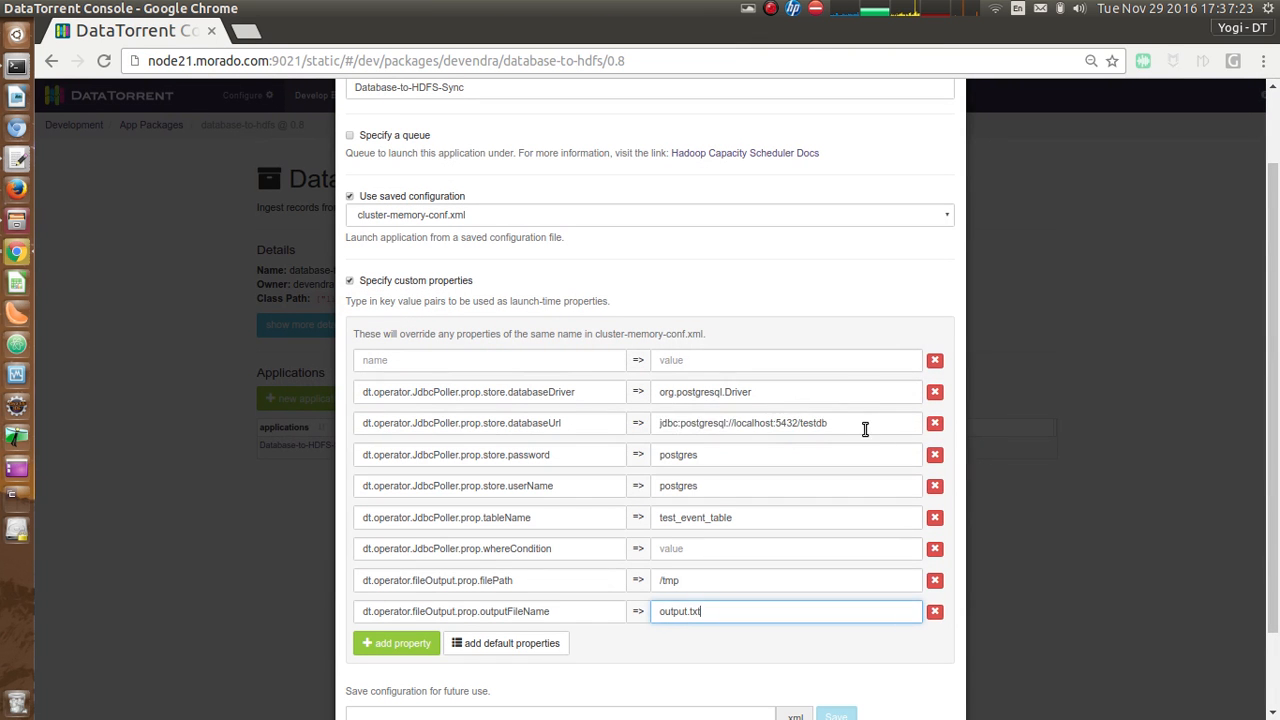
left_click_drag(865, 429, 591, 384)
key("ctrl+v")
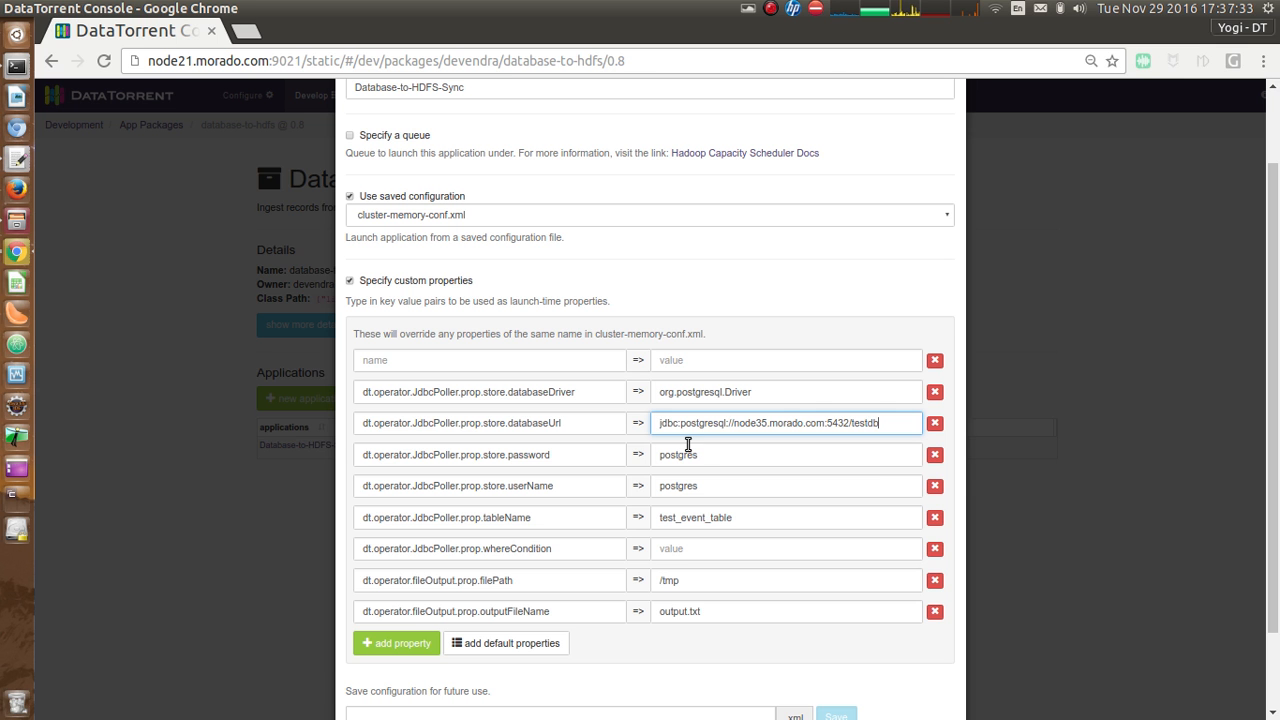
key("alt+Tab")
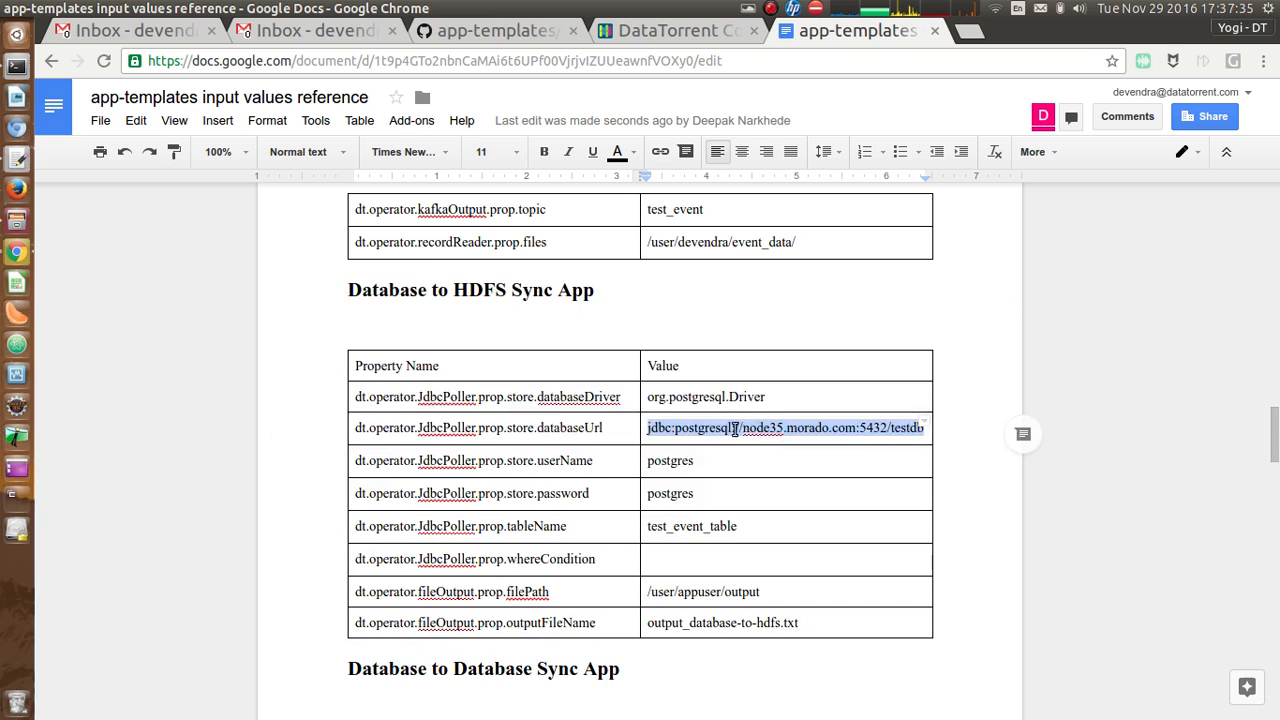
key("alt+Tab")
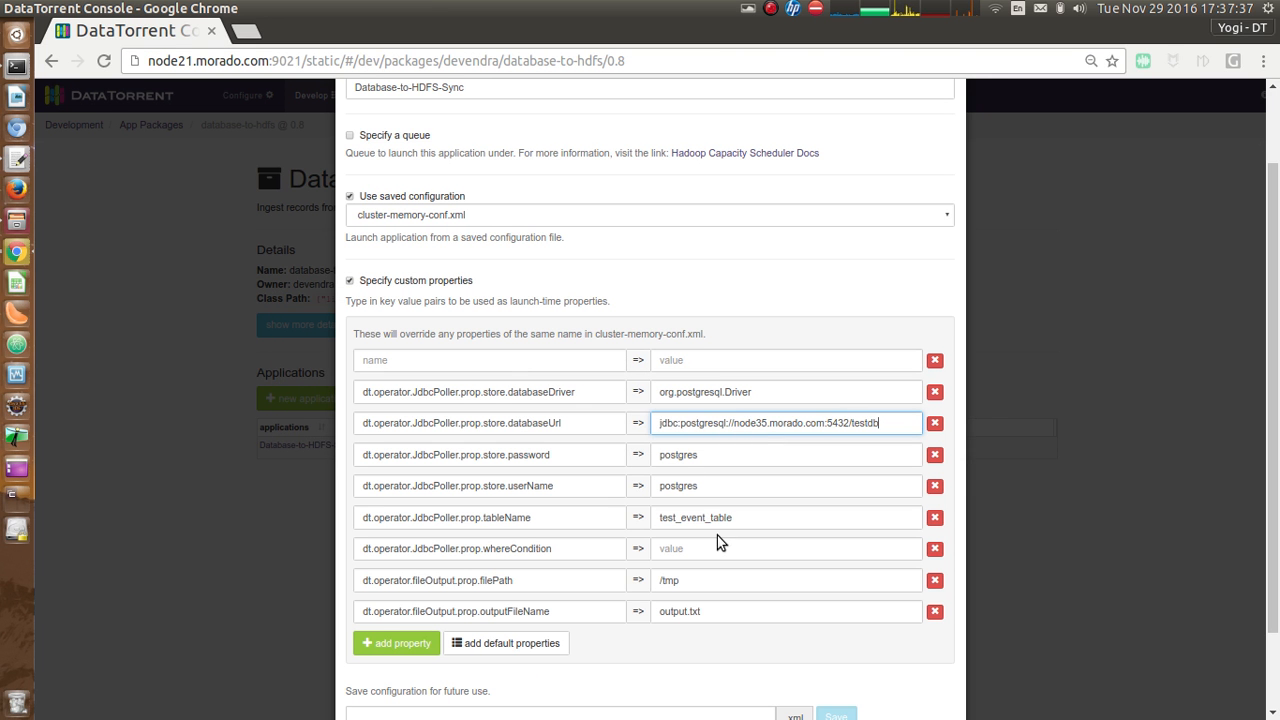
left_click(698, 516)
double_click(698, 516)
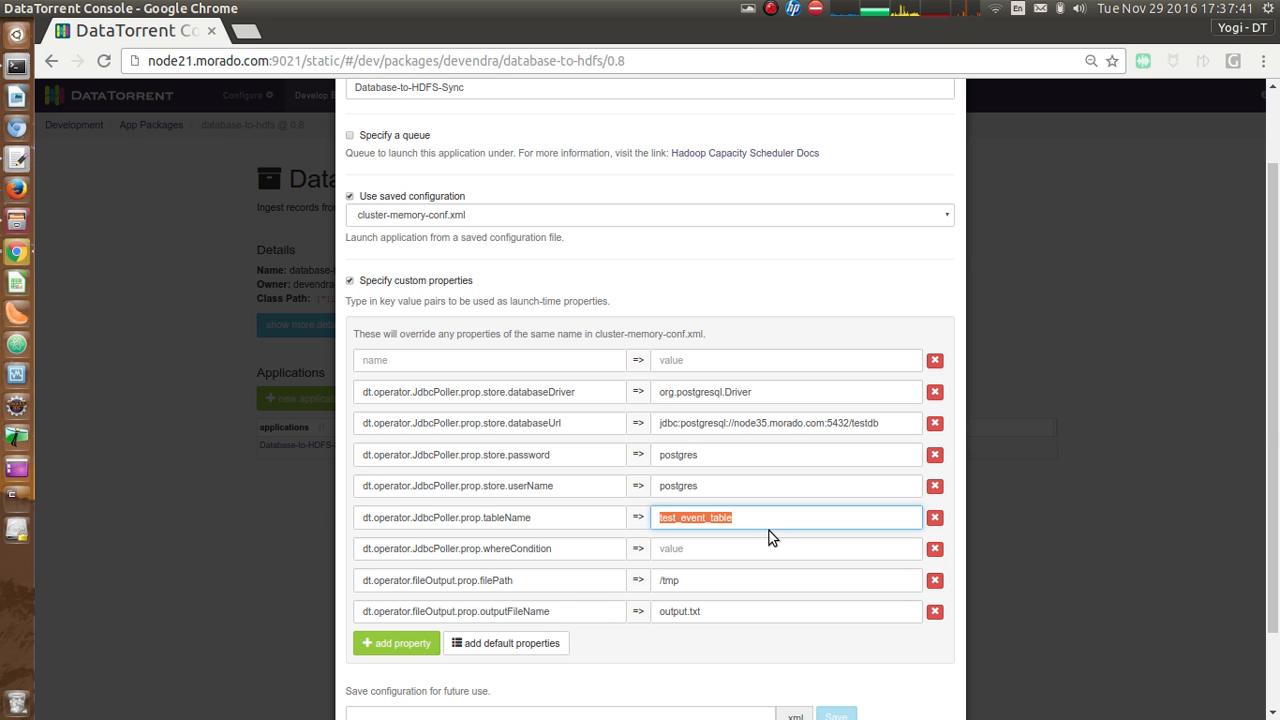
Set the fileOutput filePath property to /user/appuser/output, copied from the reference document's Database to HDFS Sync App table.
key("alt+Tab")
left_click(793, 590)
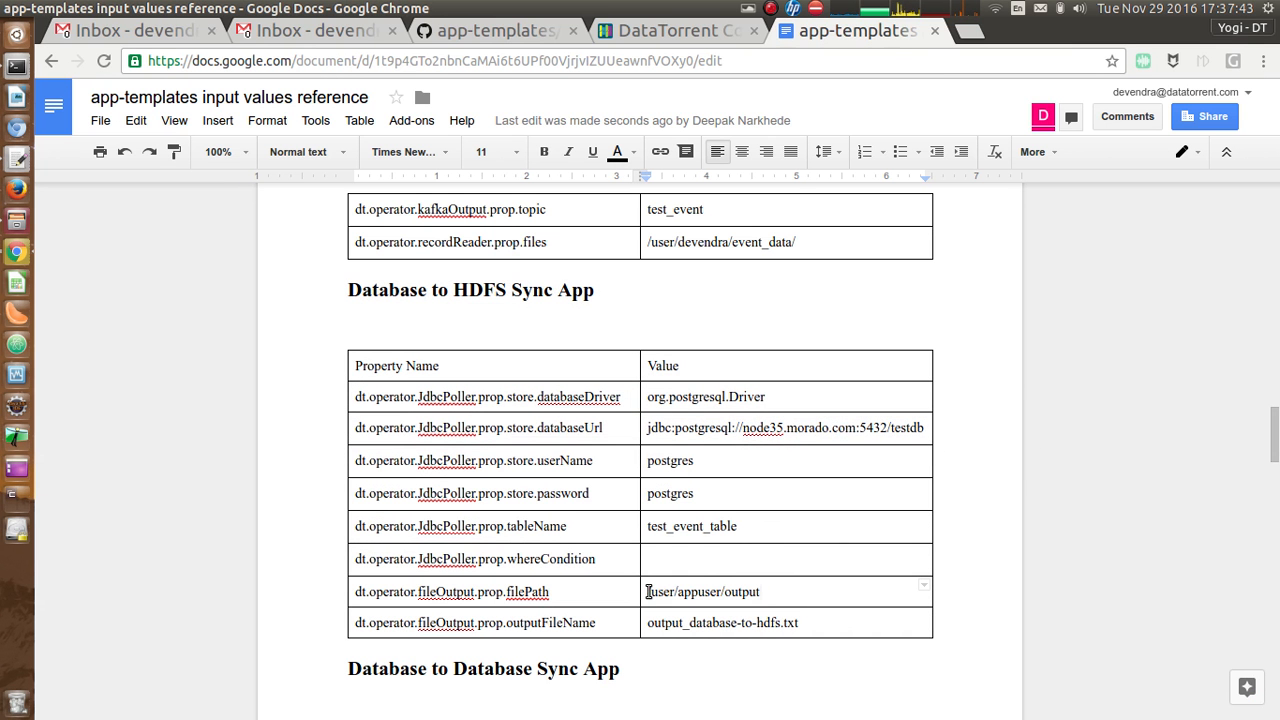
triple_click(648, 591)
key("ctrl+c")
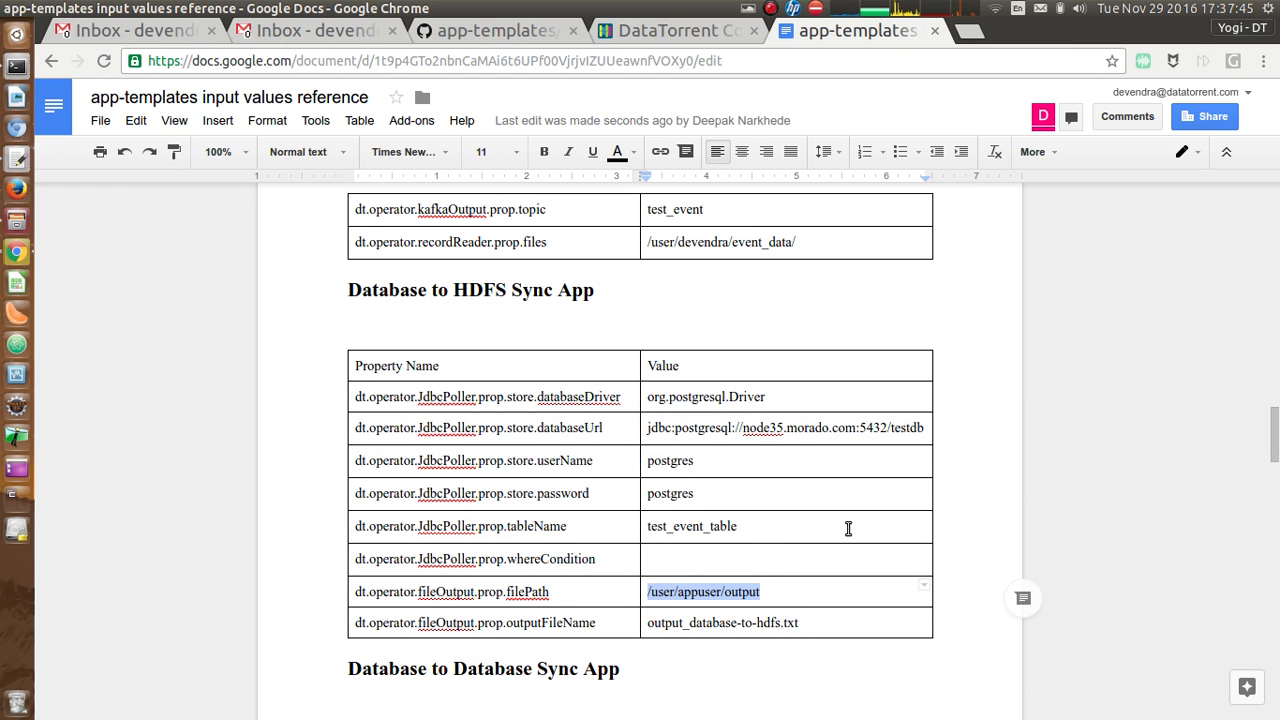
key("alt+Tab")
triple_click(711, 580)
key("ctrl+v")
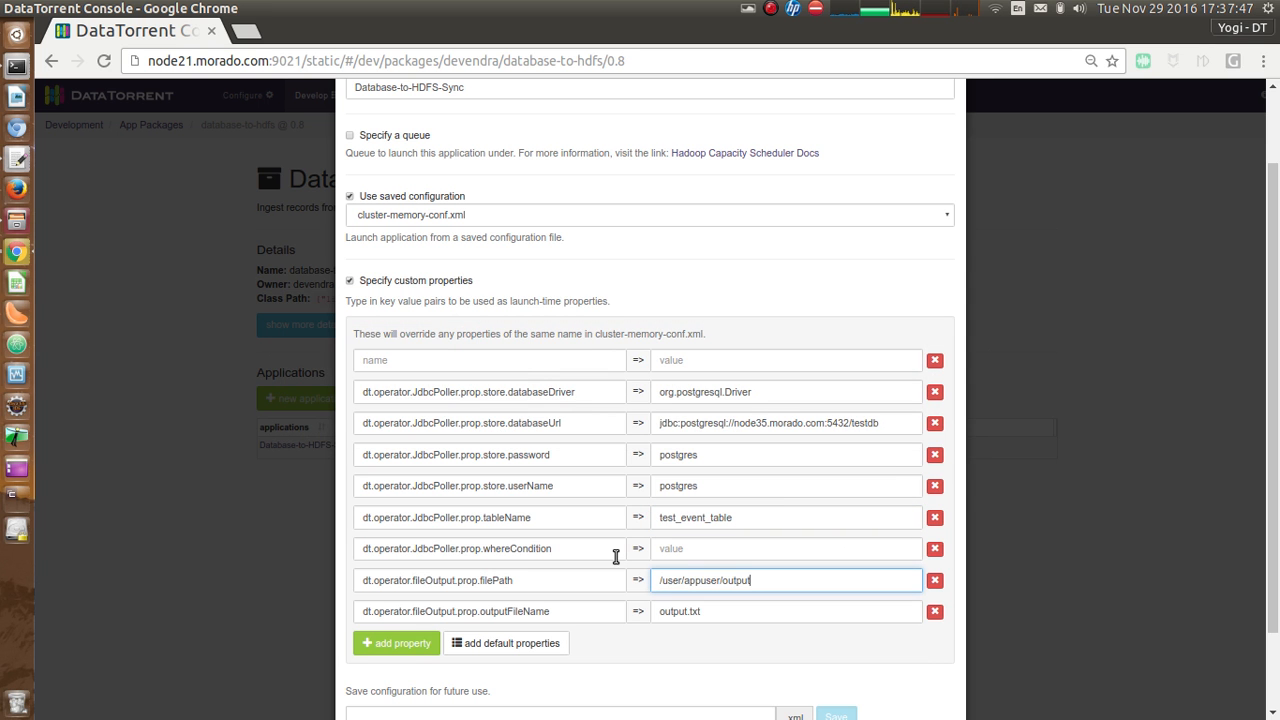
Set the fileOutput outputFileName property to output_database-to-hdfs.txt, copied from the same table in the reference document.
key("alt+Tab")
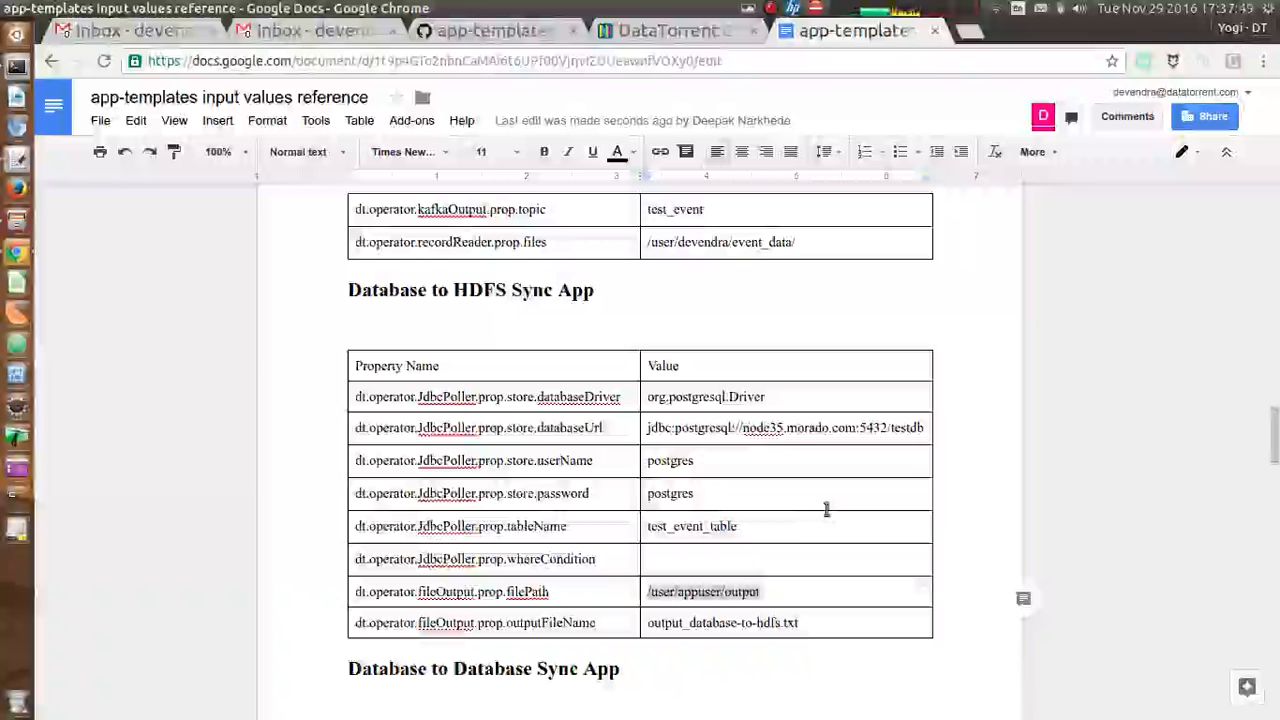
left_click(820, 622)
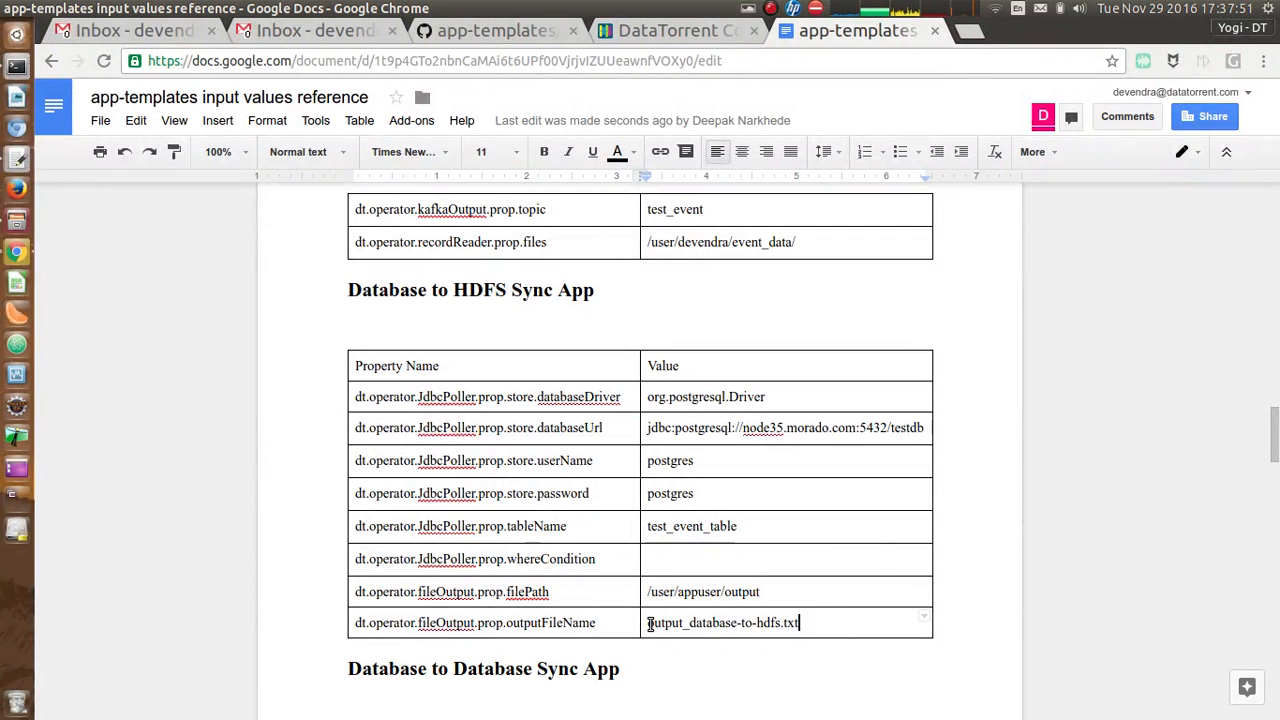
triple_click(648, 622)
key("ctrl+c")
key("alt+Tab")
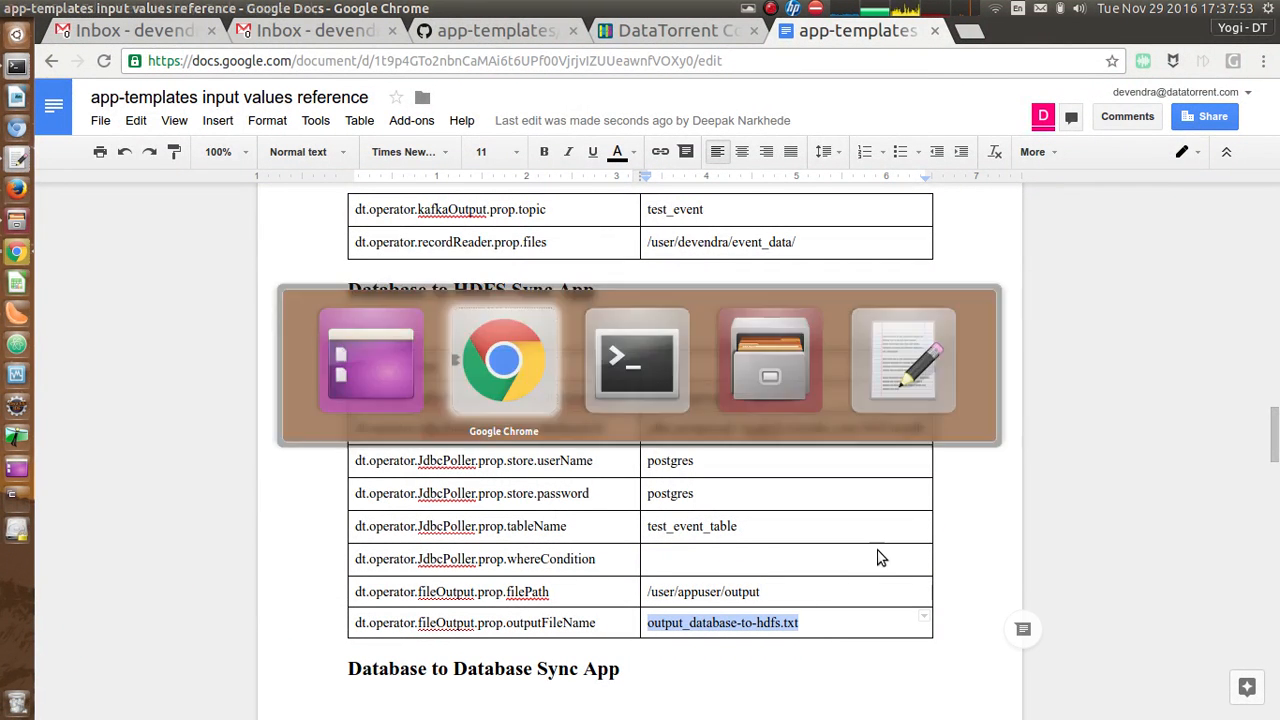
triple_click(717, 610)
key("ctrl+v")
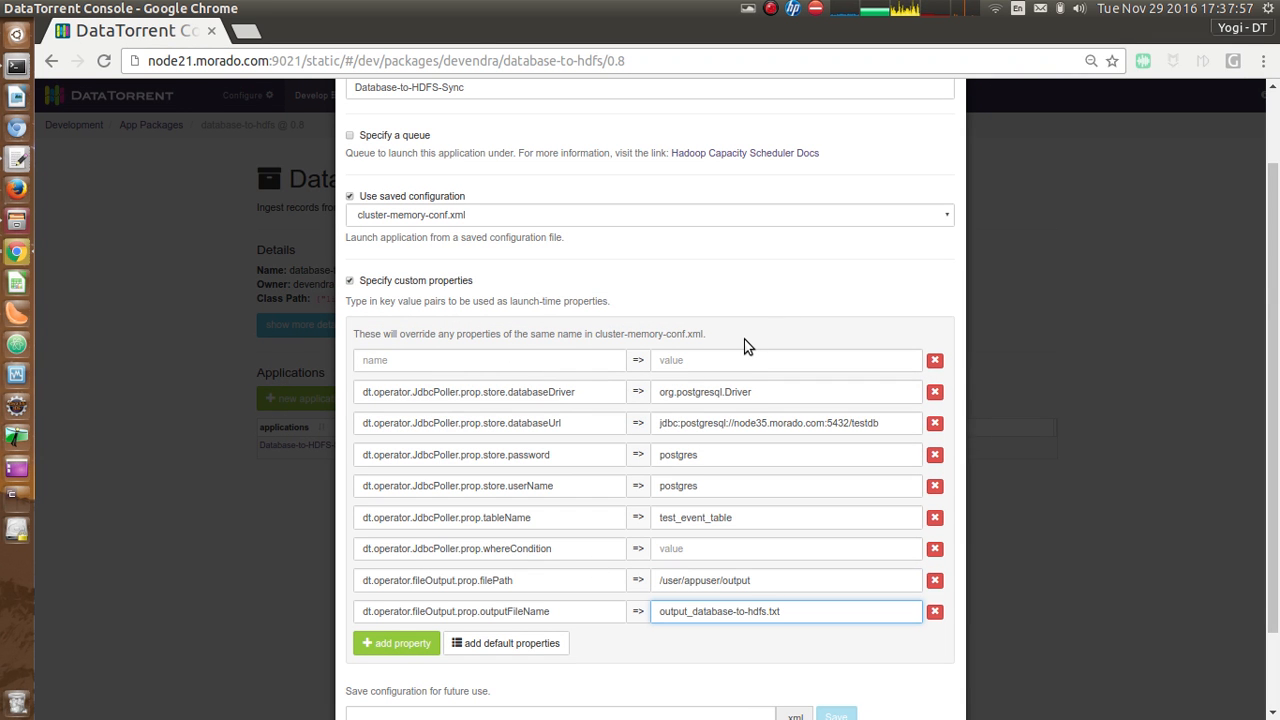
Review the launch settings, launch Database-to-HDFS-Sync with them, and open the launched application's monitoring page.
scroll(746, 347, "down", 2)
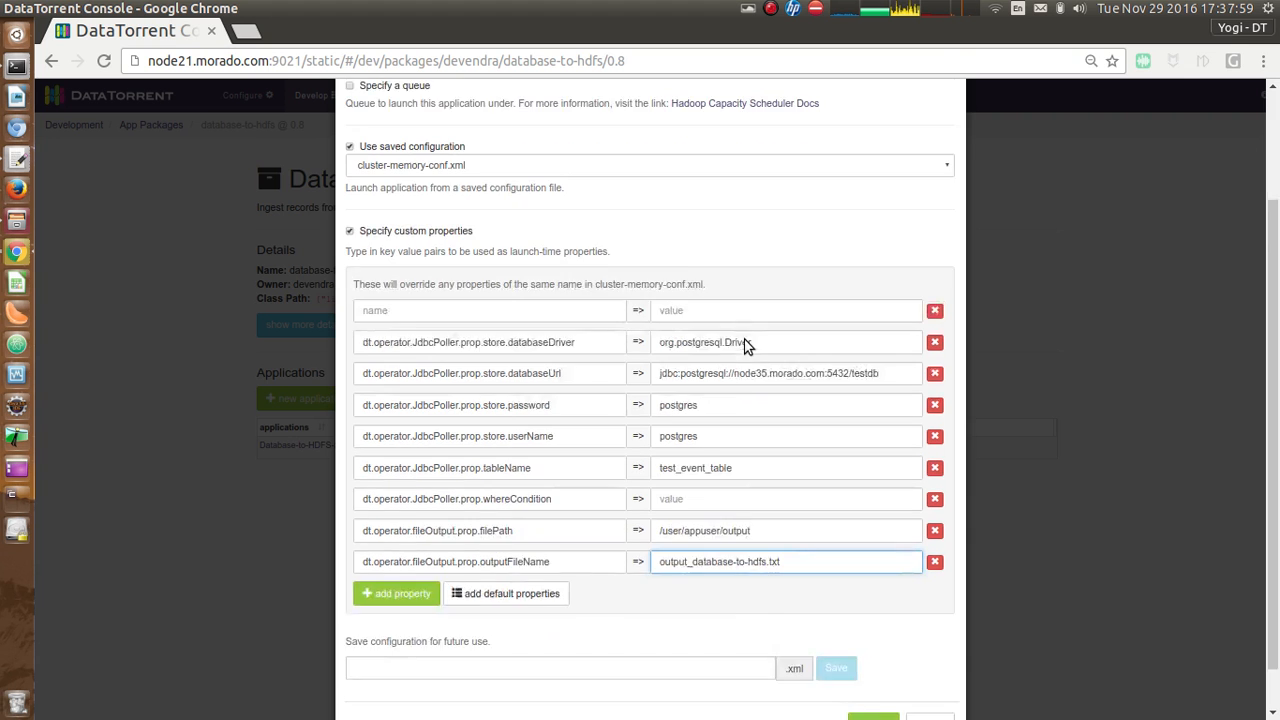
scroll(750, 348, "up", 4)
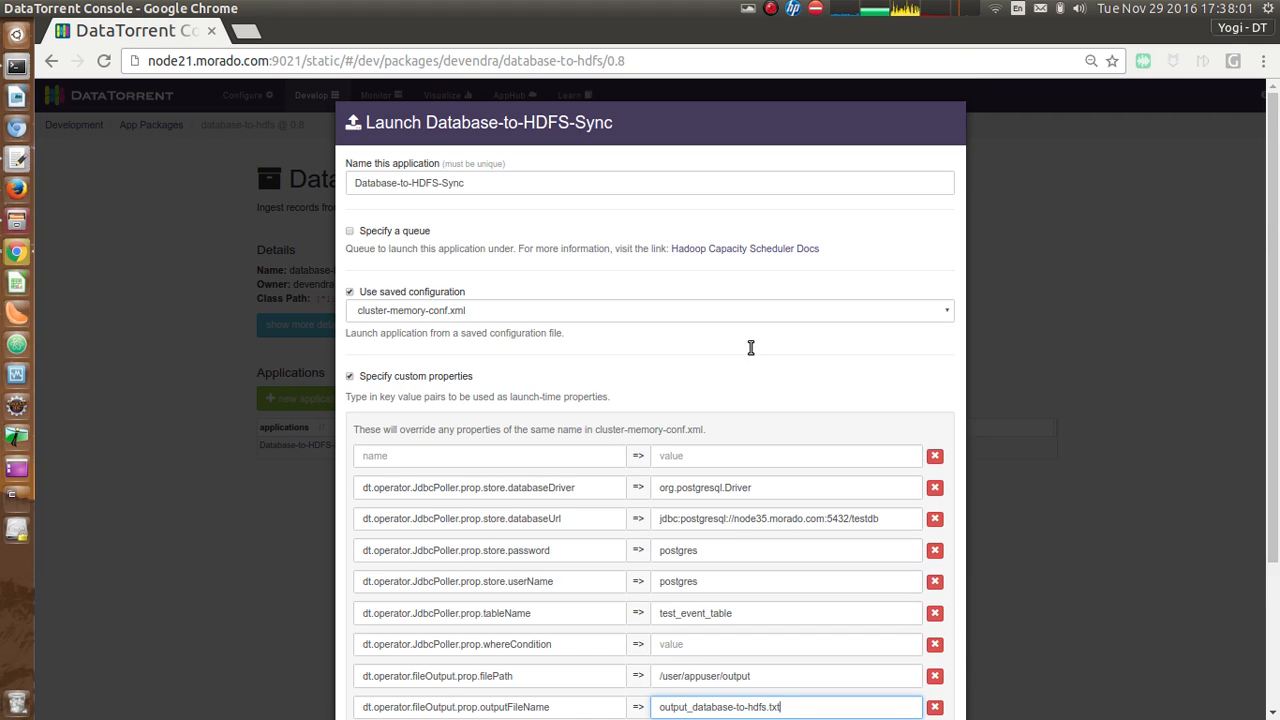
scroll(751, 347, "down", 3)
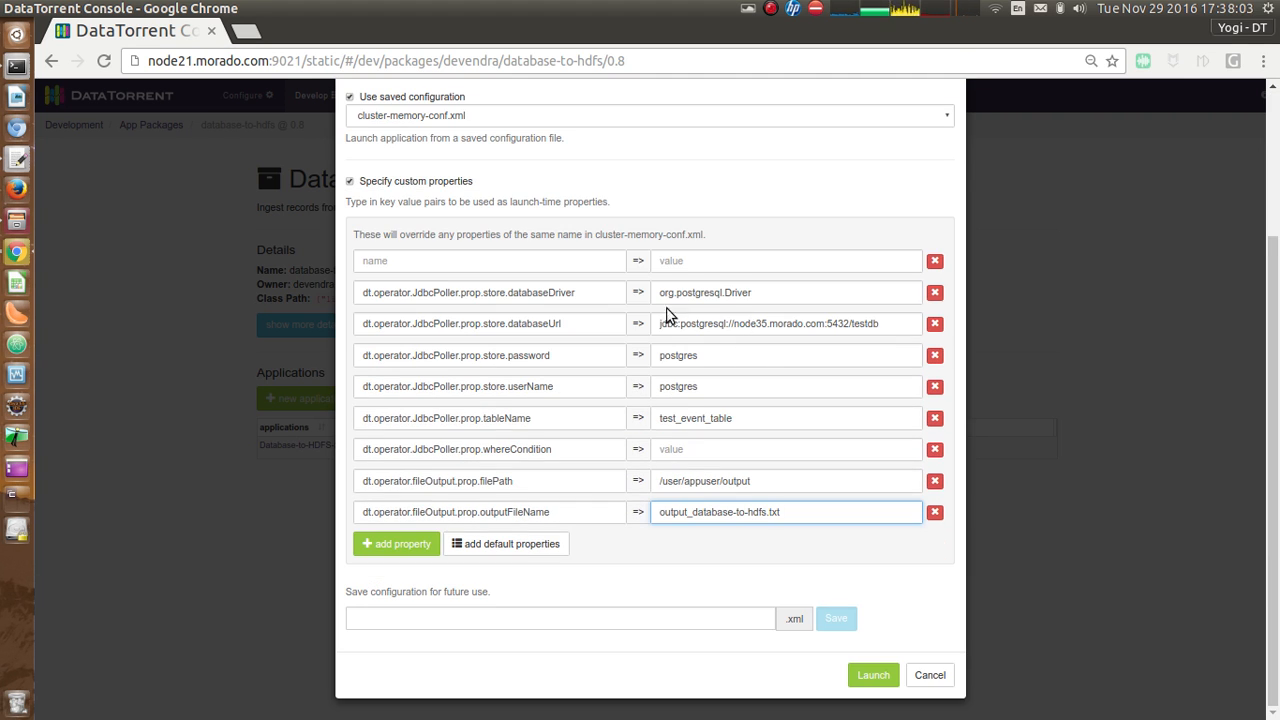
scroll(557, 328, "up", 2)
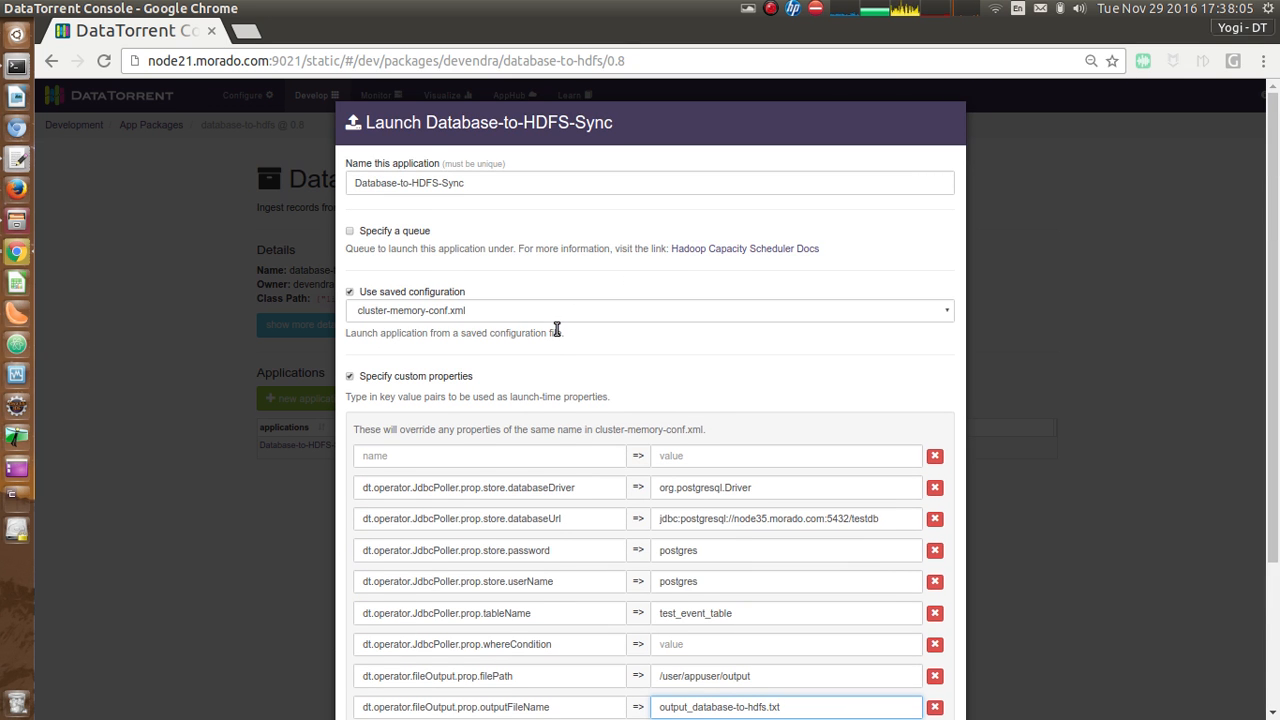
scroll(557, 329, "down", 2)
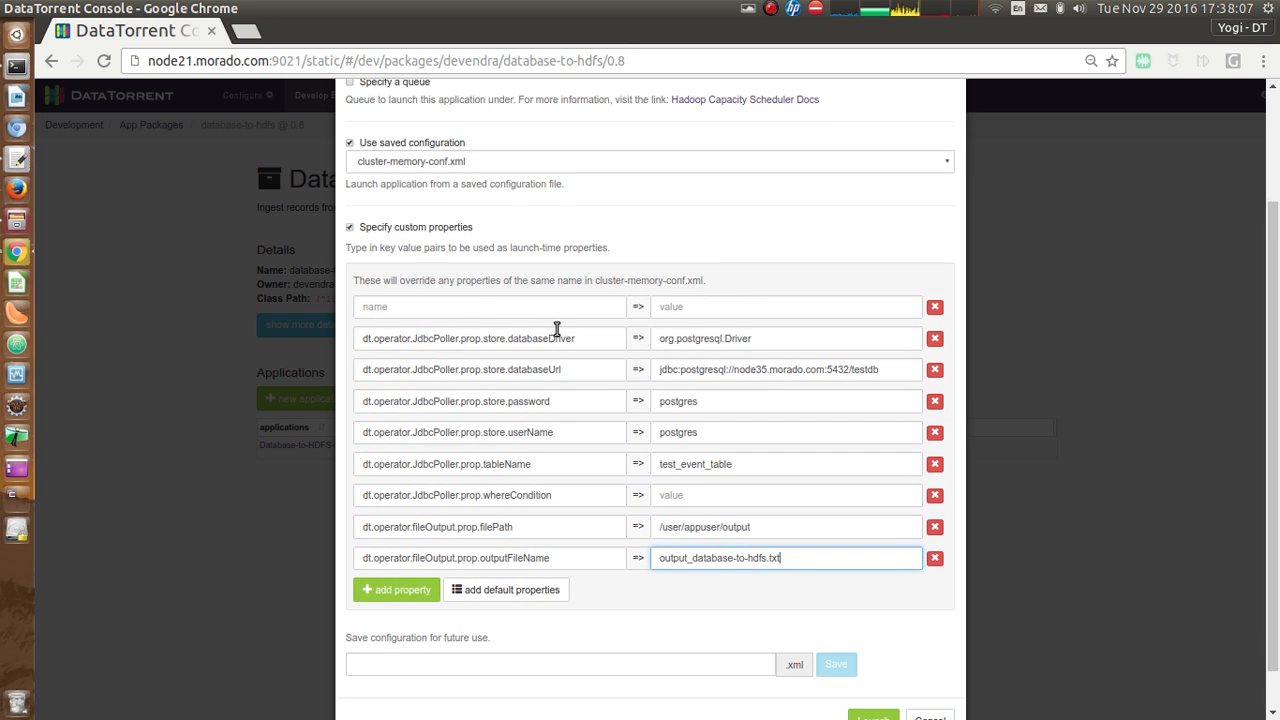
scroll(557, 329, "down", 1)
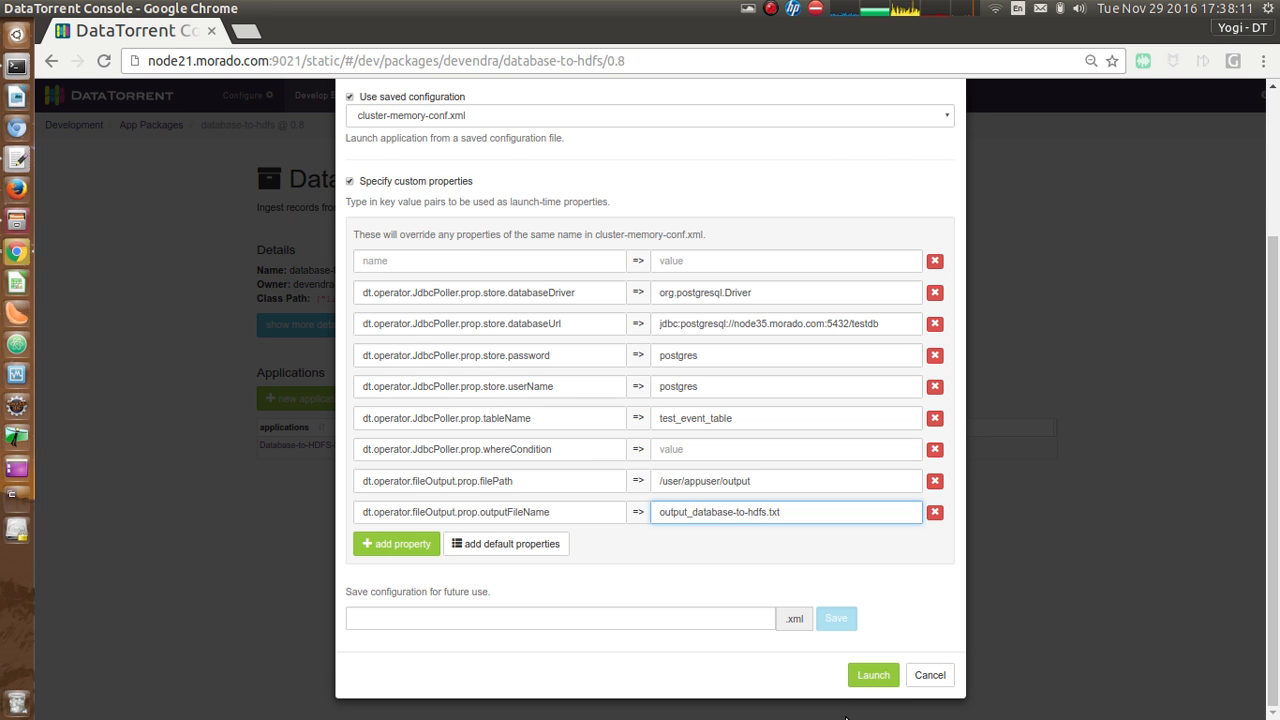
left_click(873, 676)
scroll(1075, 521, "up", 1)
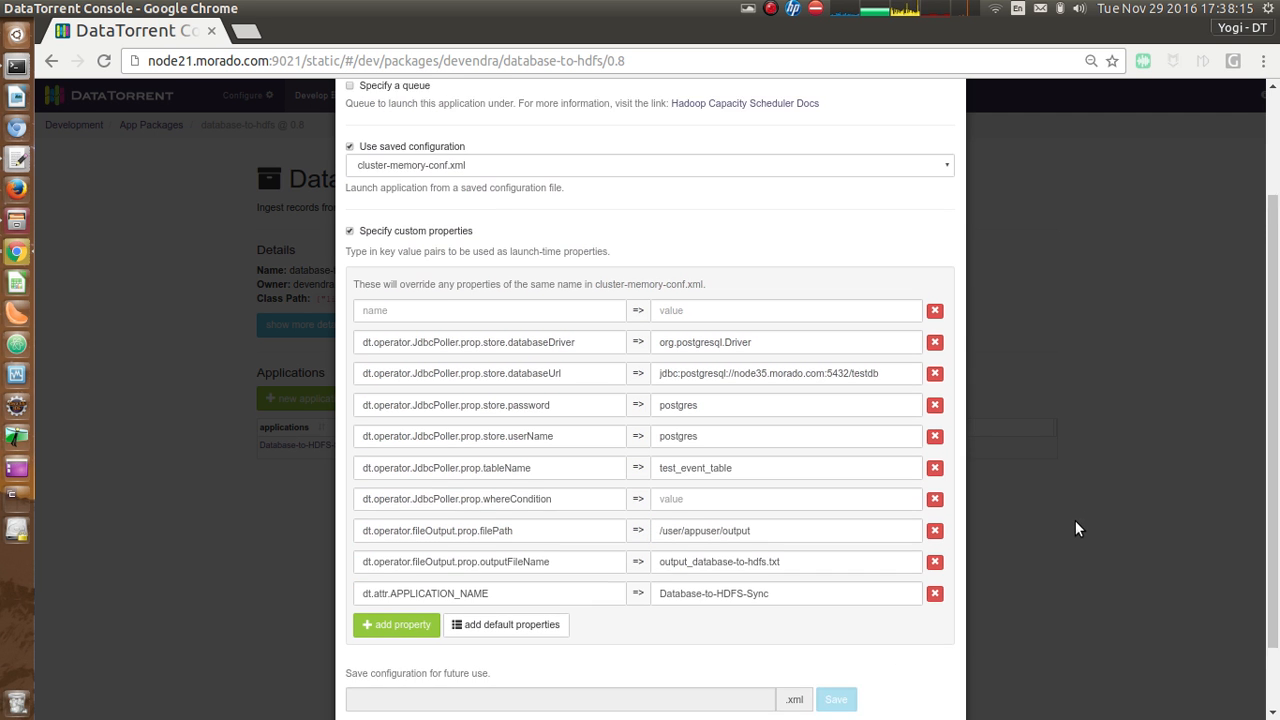
scroll(1075, 521, "down", 2)
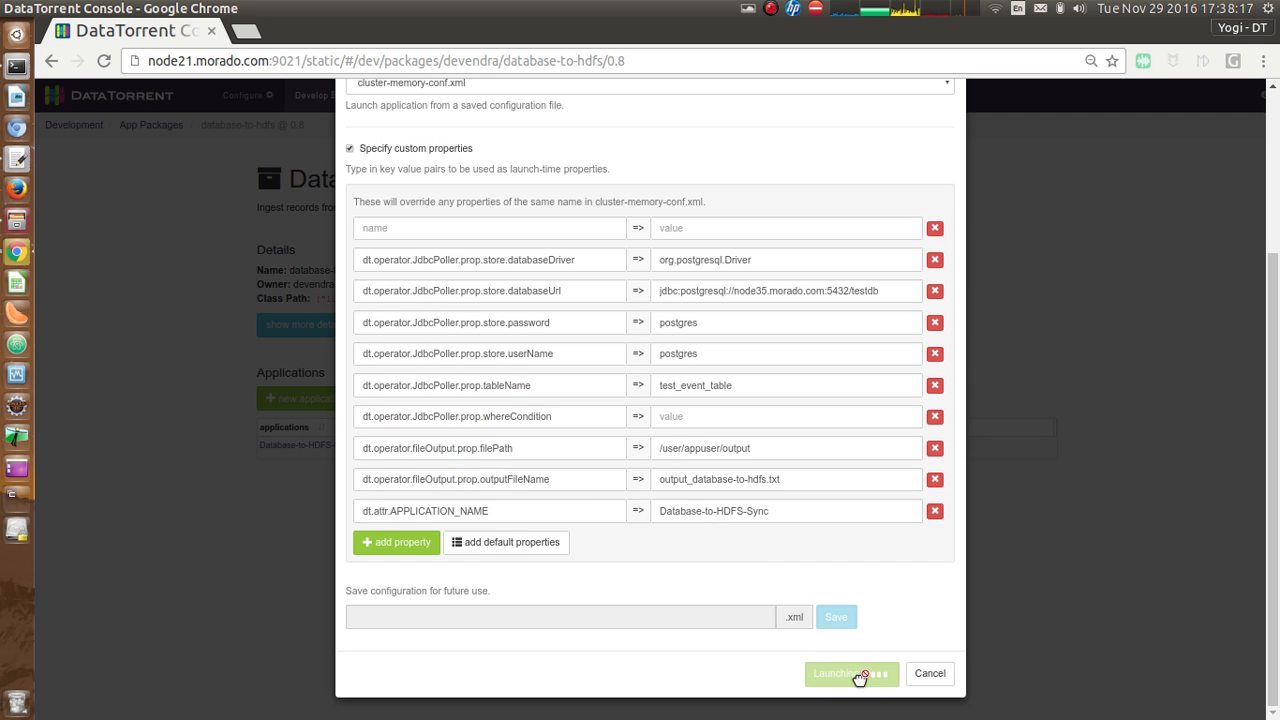
scroll(1009, 618, "up", 4)
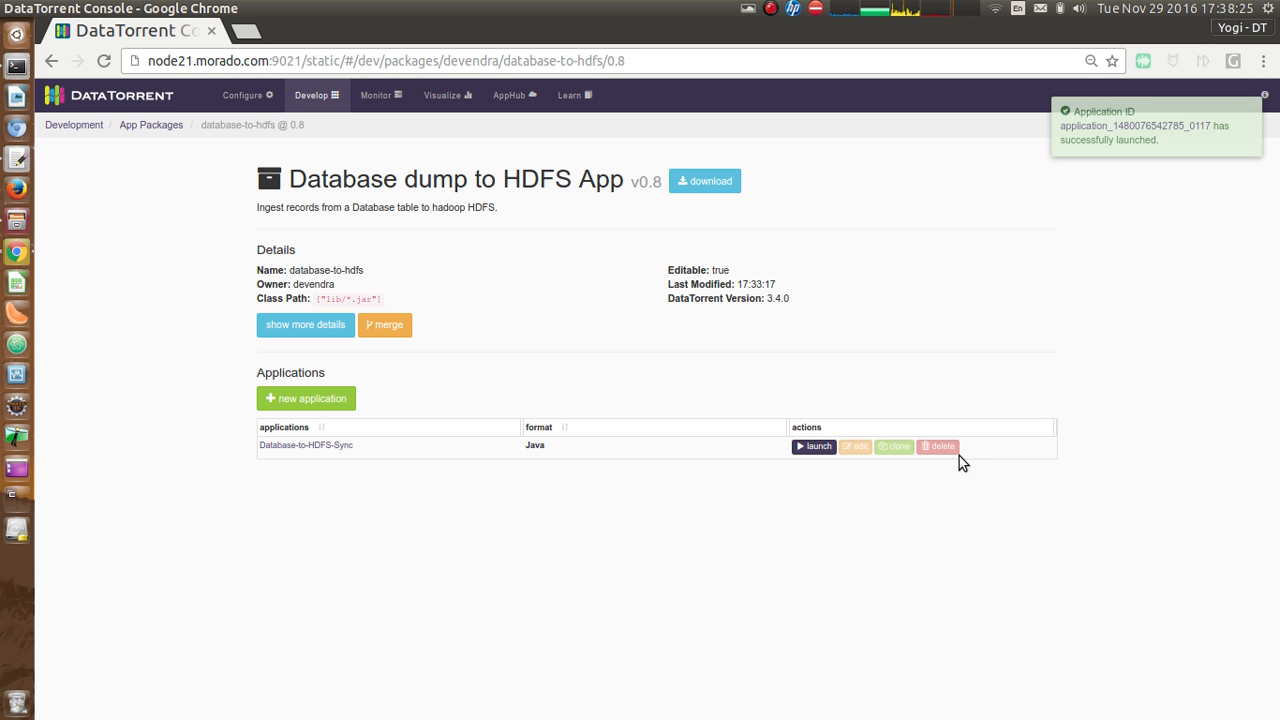
left_click(1116, 133)
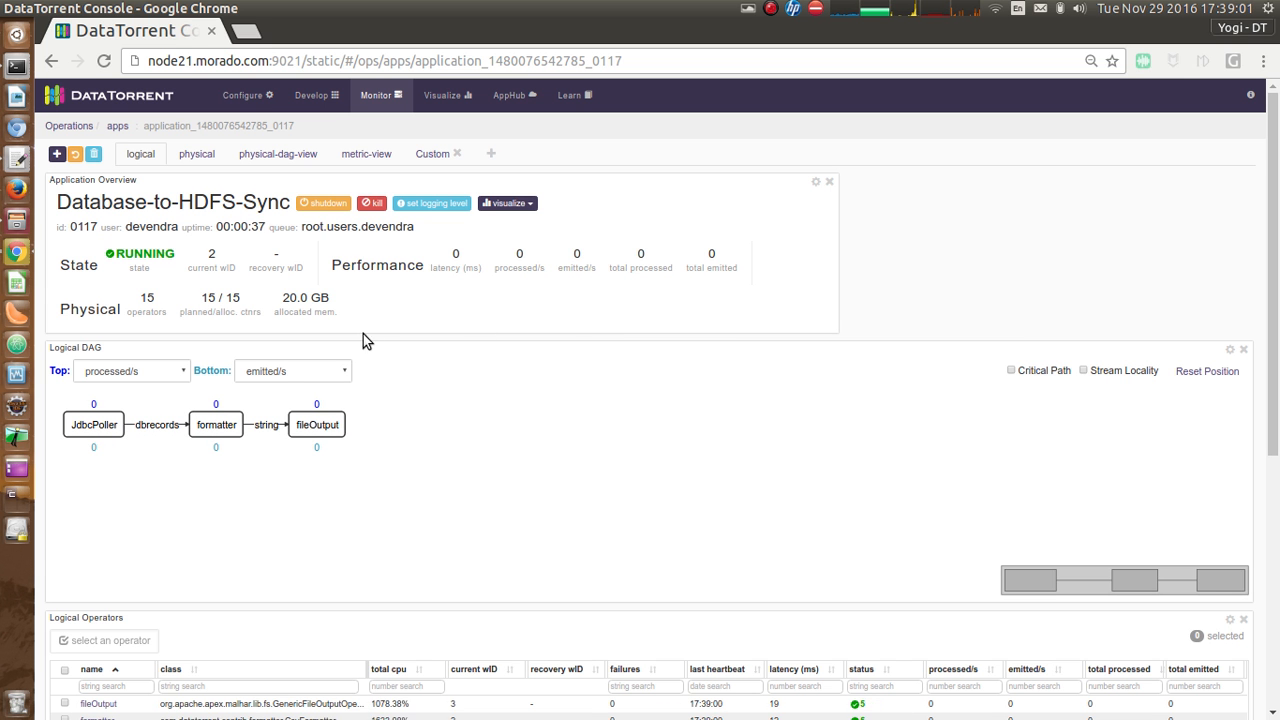
Examine the running application's state, performance figures, logical DAG and logical operators, including the JdbcPoller operator's class and status.
scroll(365, 335, "down", 2)
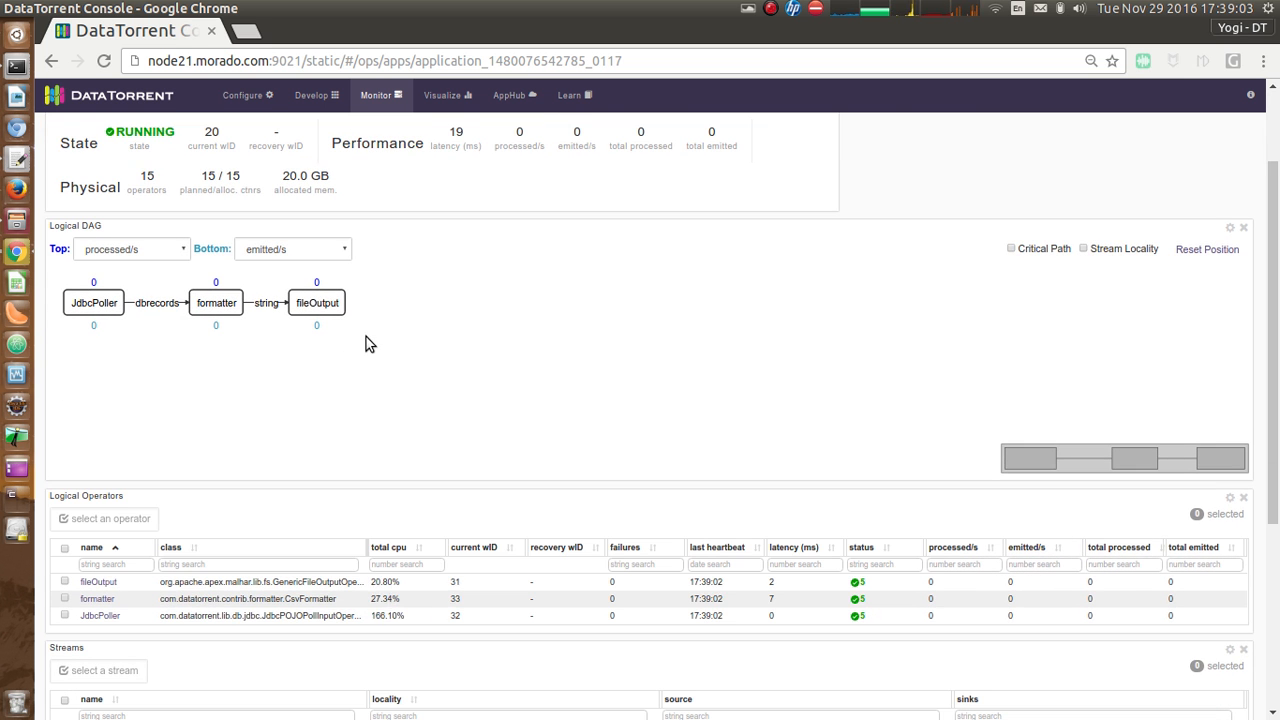
scroll(366, 337, "up", 1)
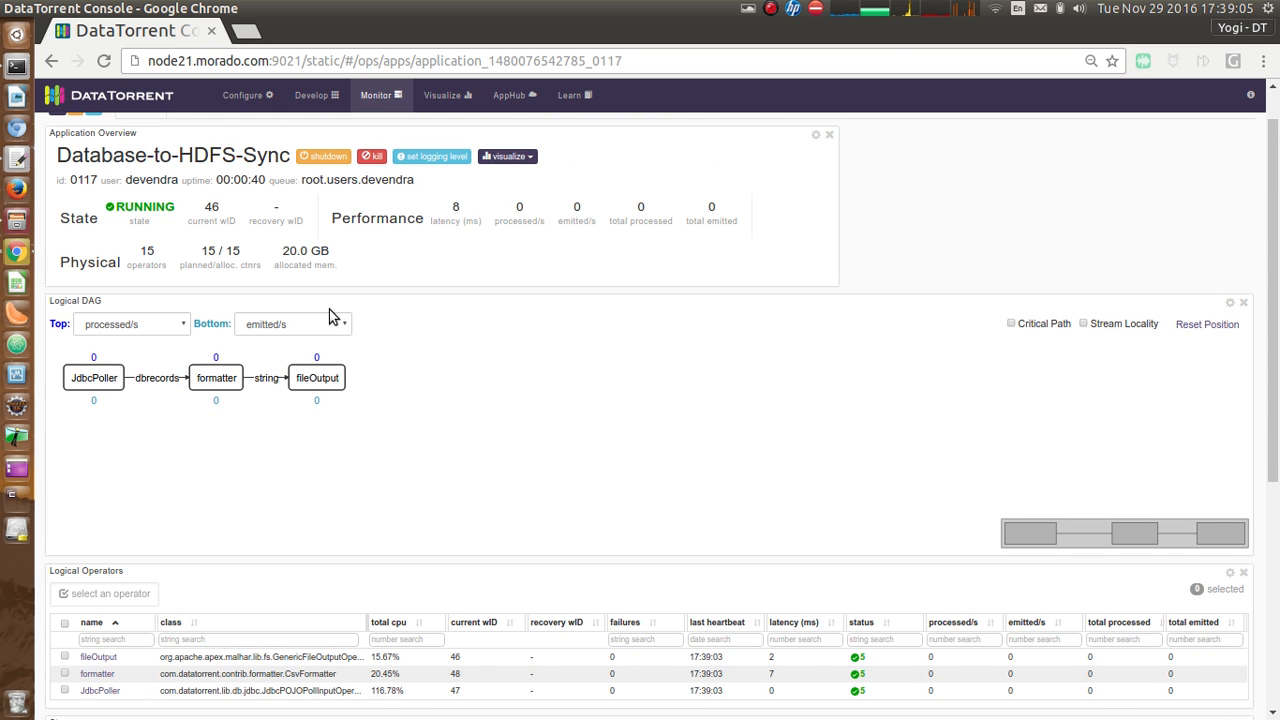
scroll(434, 386, "up", 1)
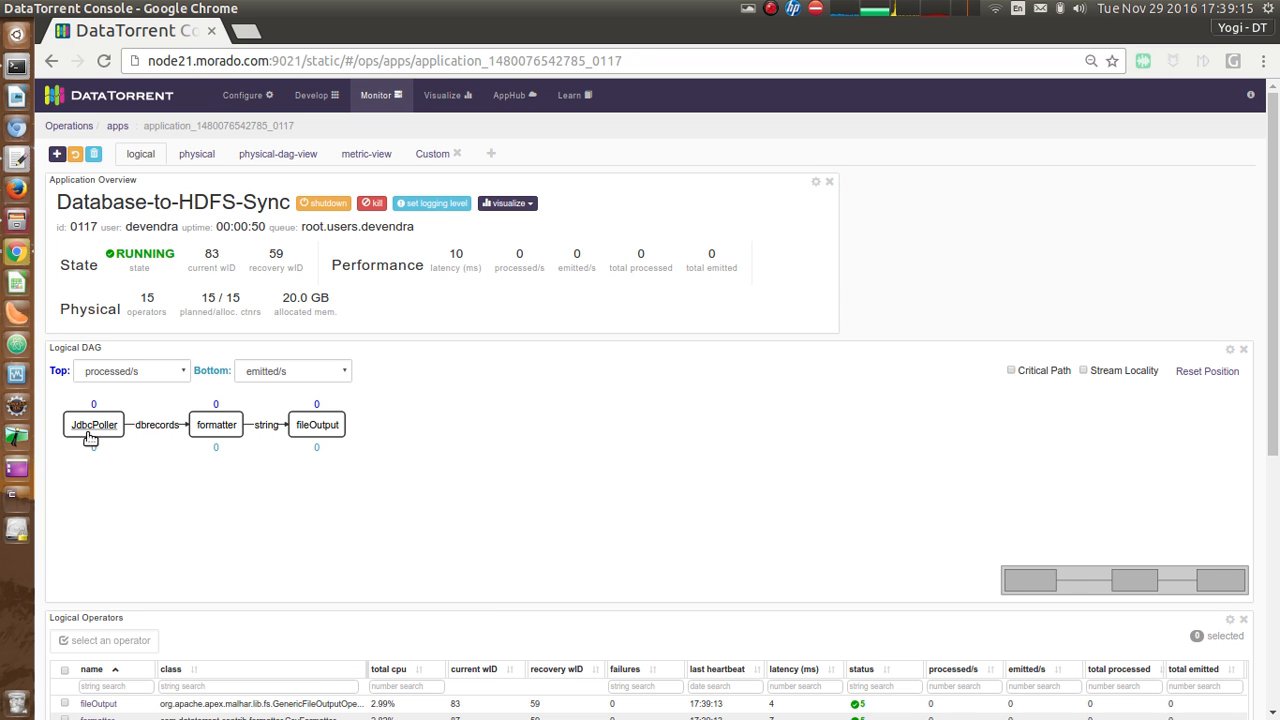
scroll(463, 515, "down", 1)
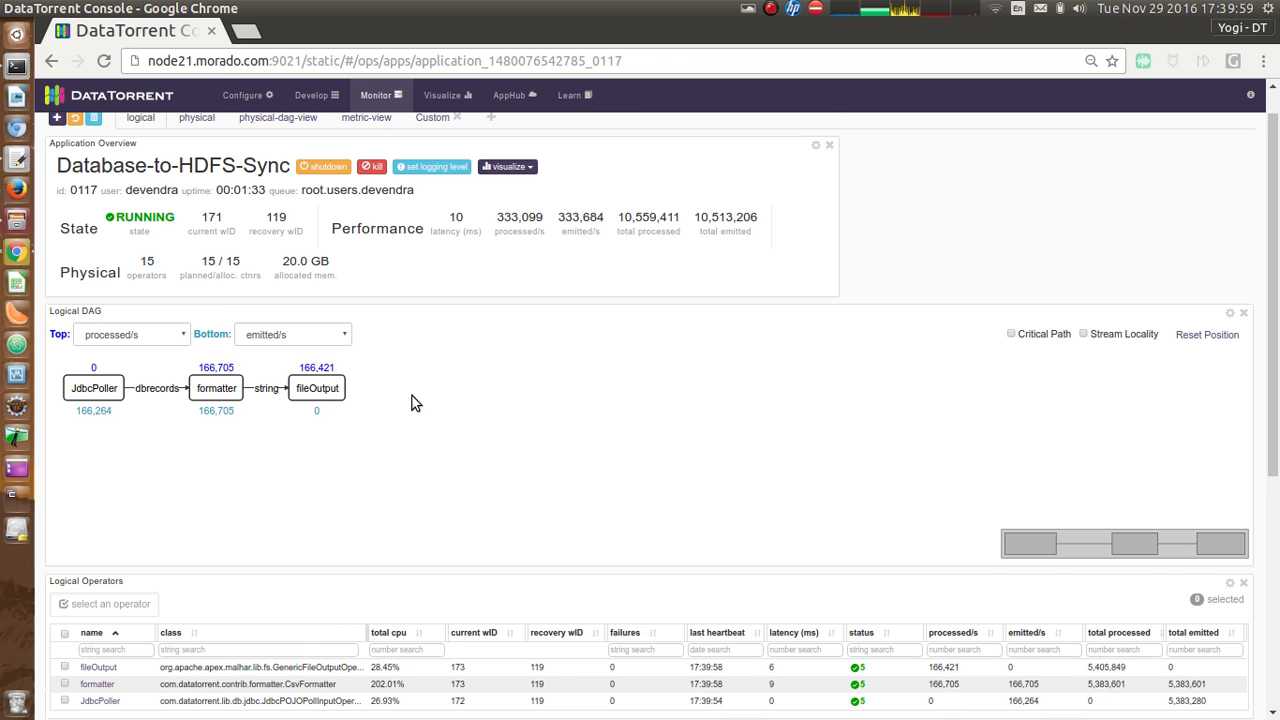
scroll(416, 402, "down", 1)
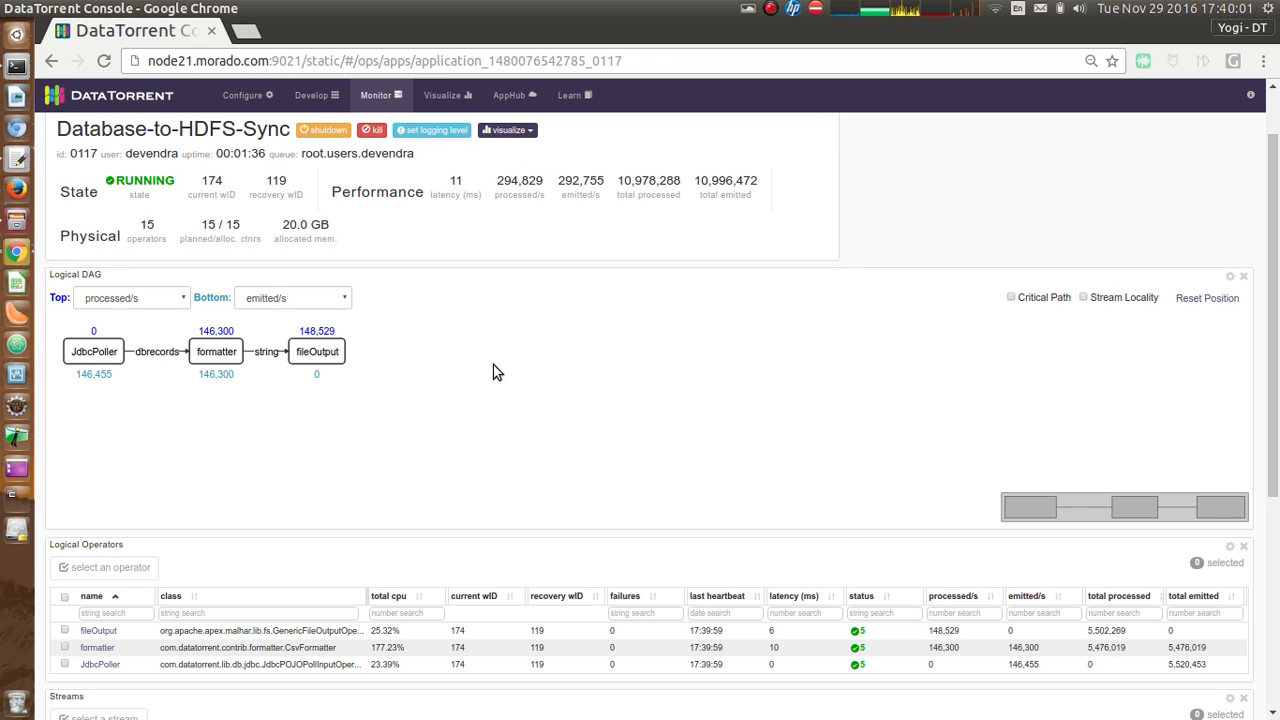
scroll(509, 374, "up", 1)
scroll(540, 385, "down", 5)
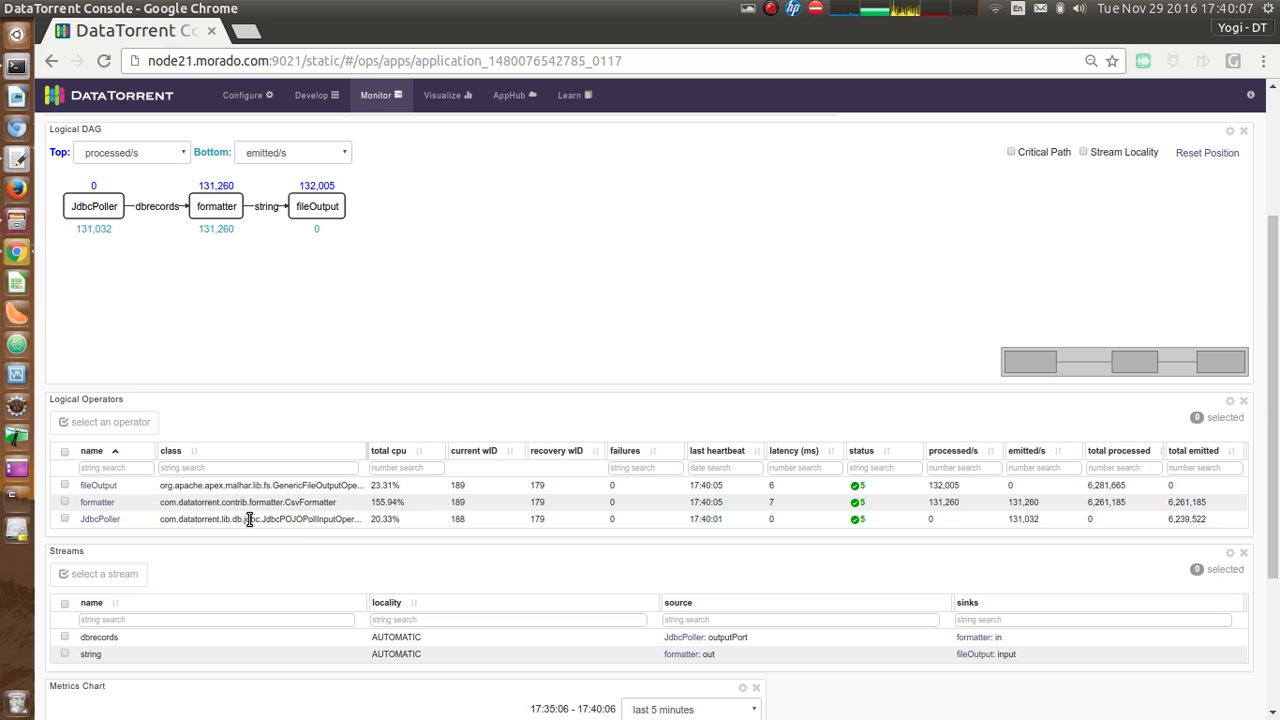
left_click_drag(246, 519, 374, 522)
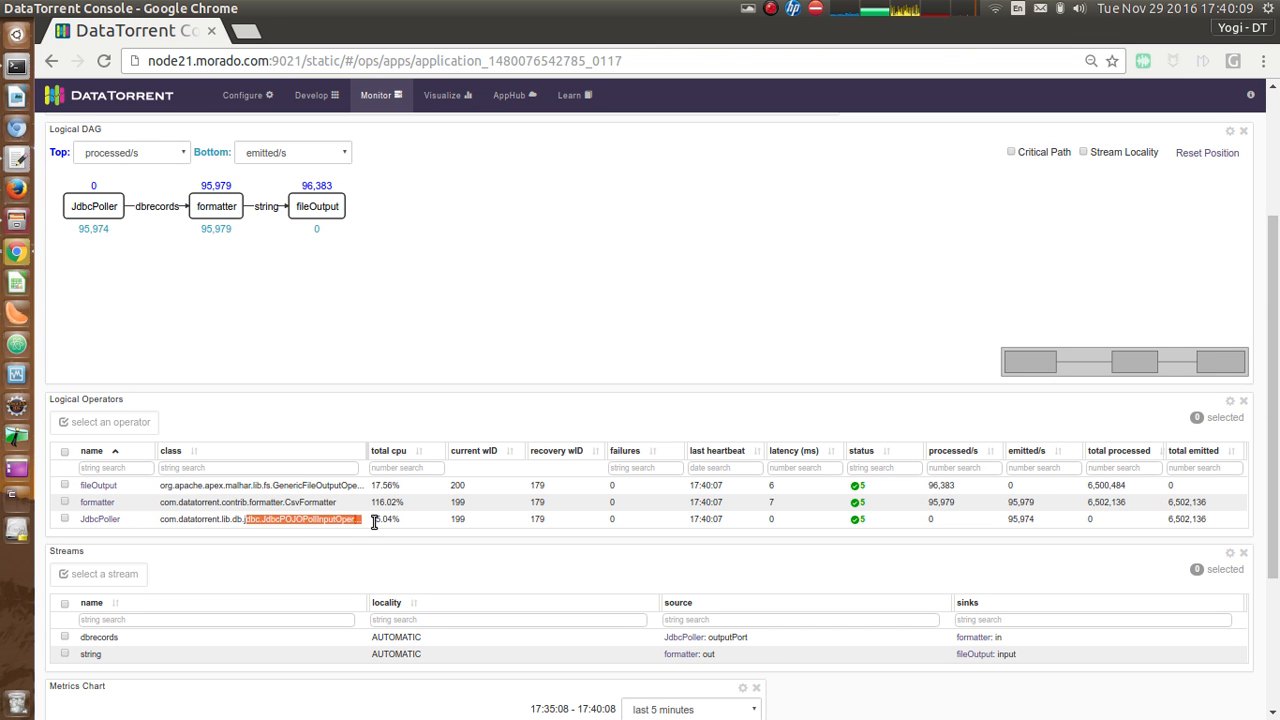
left_click(866, 527)
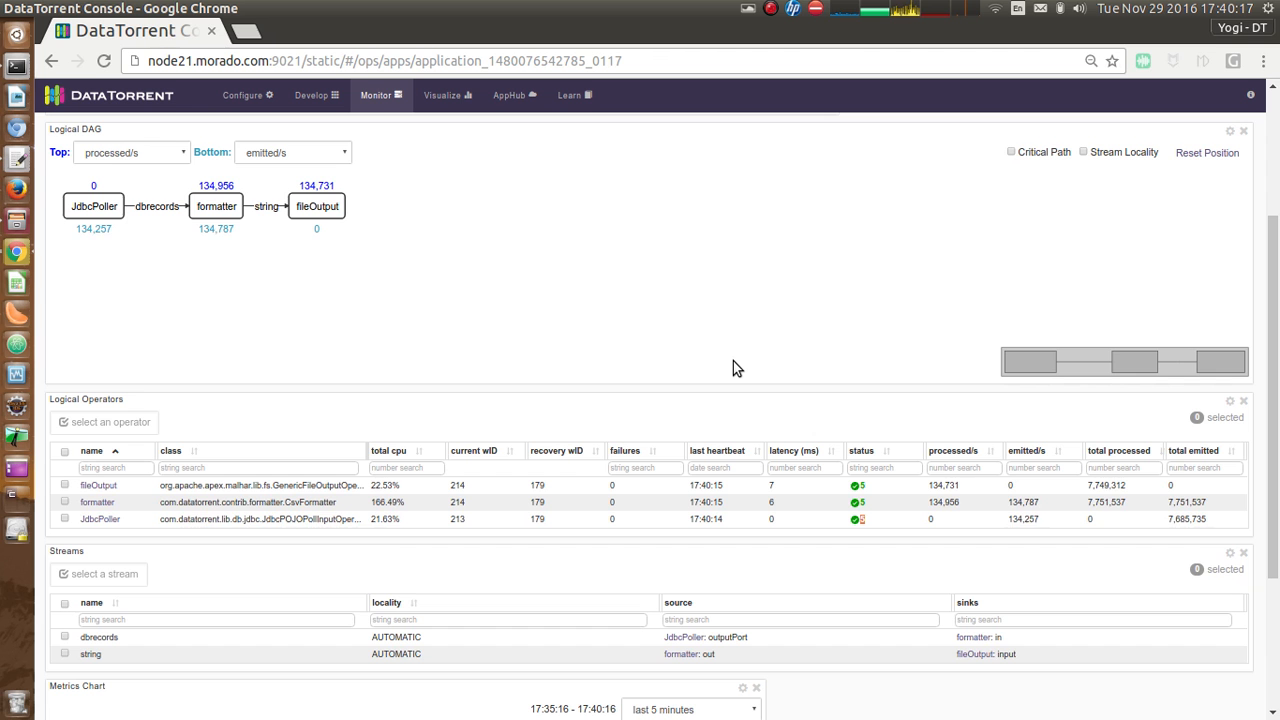
Examine the class and status of the formatter and fileOutput operators in the logical operators list.
scroll(733, 361, "up", 3)
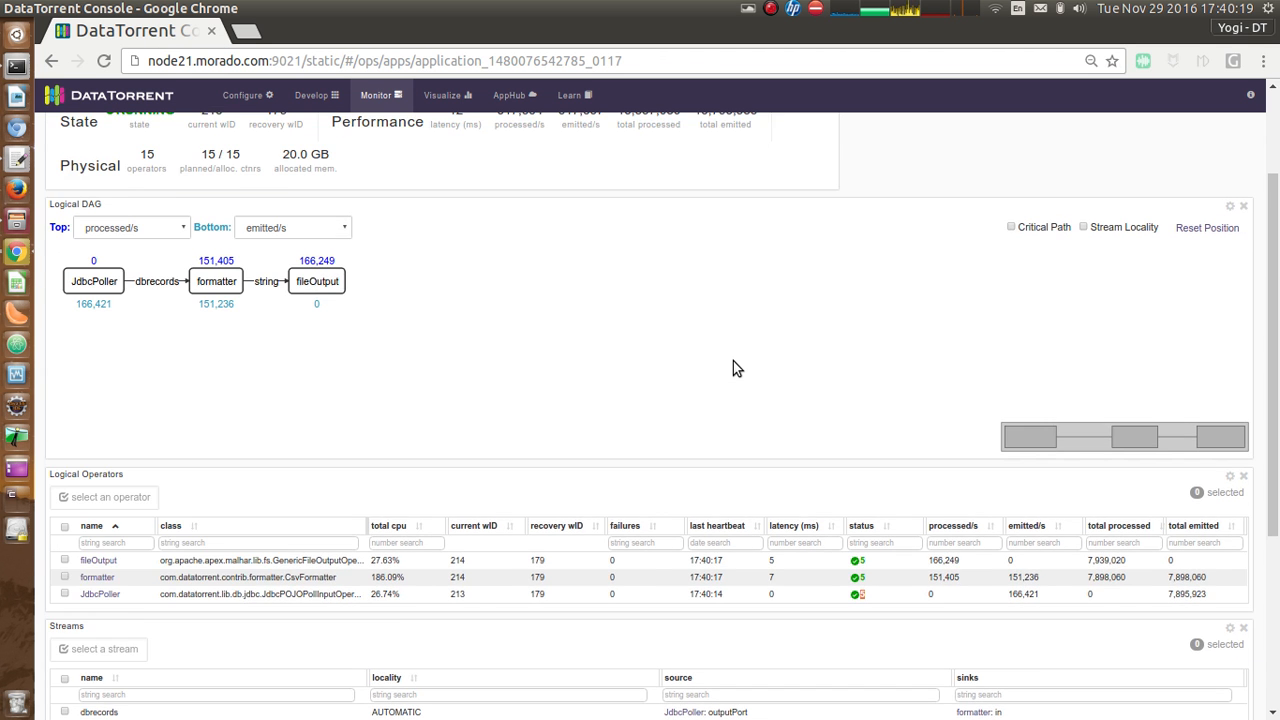
scroll(730, 376, "down", 1)
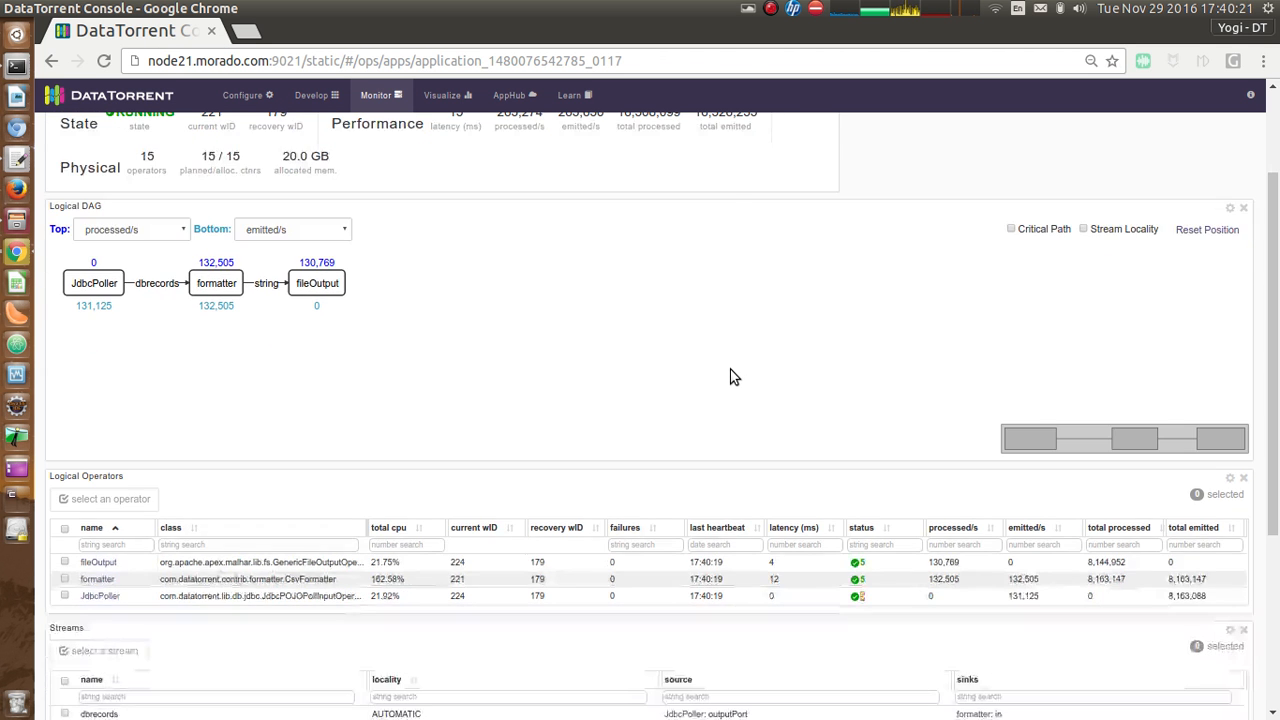
left_click_drag(352, 585, 243, 578)
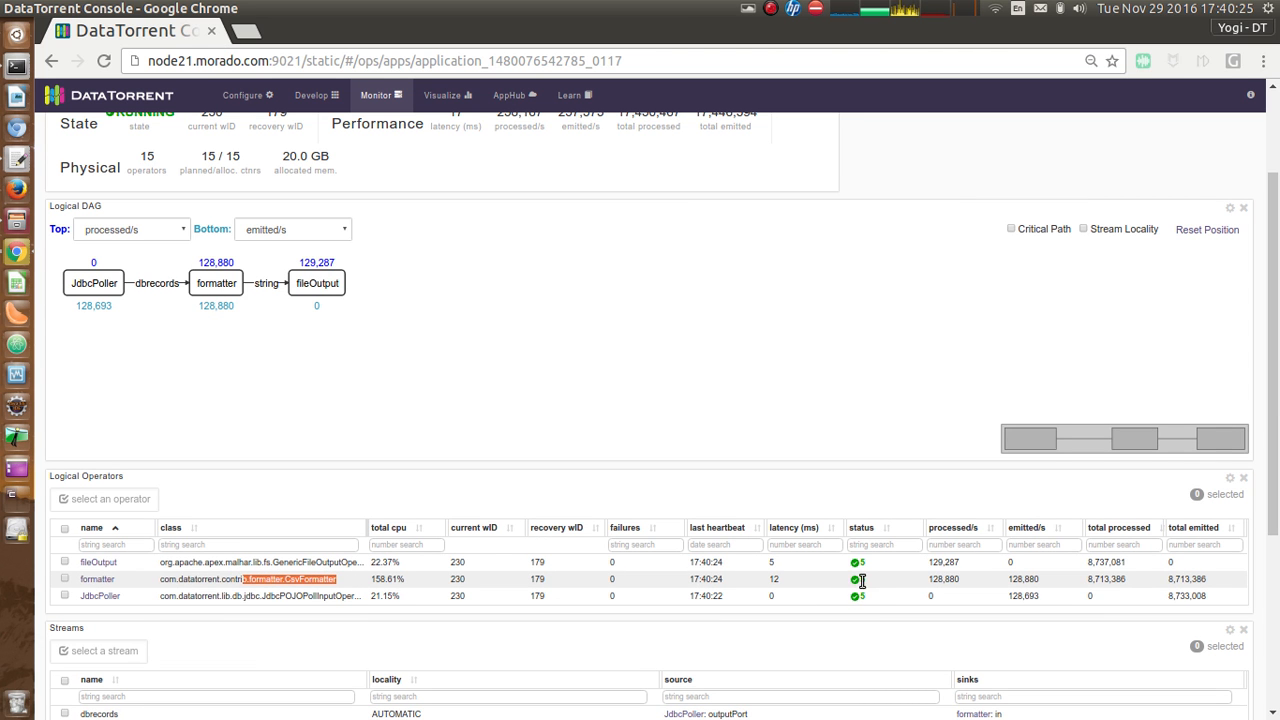
left_click_drag(270, 562, 163, 562)
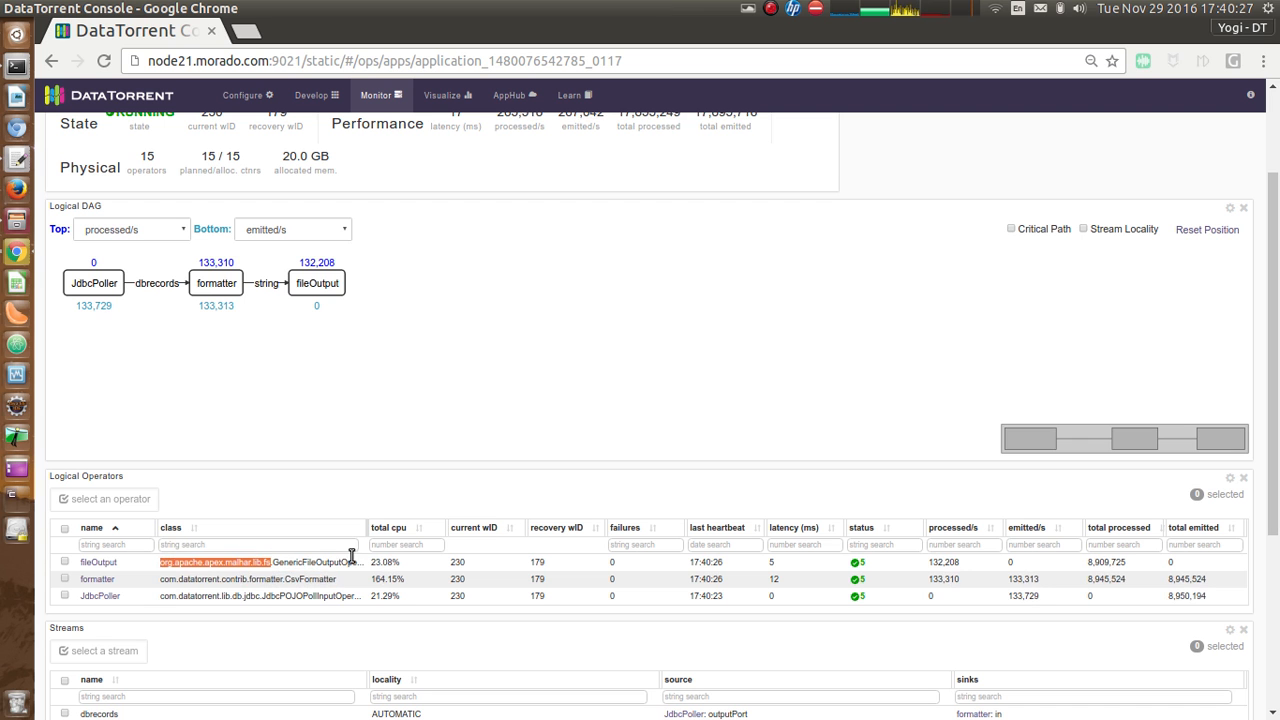
left_click(881, 556)
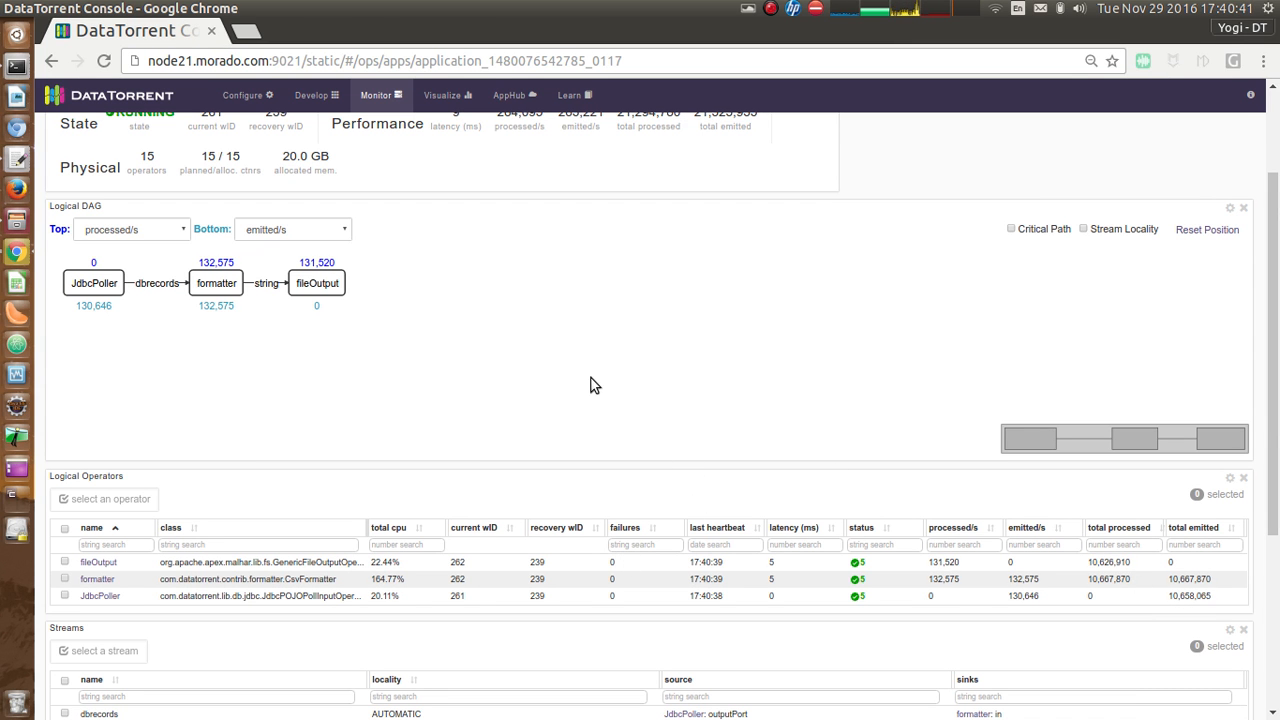
Show the application's physical operators and open the container 000011 that runs the first JdbcPoller operator.
scroll(591, 382, "up", 3)
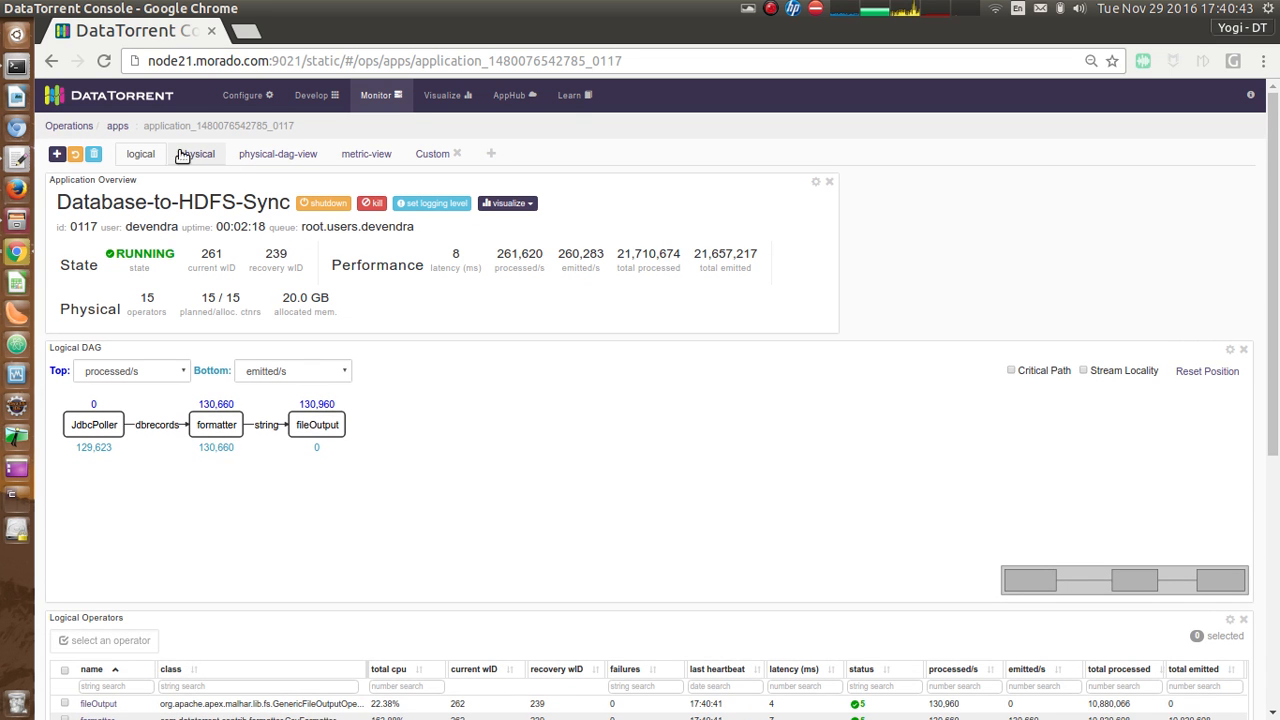
left_click(196, 155)
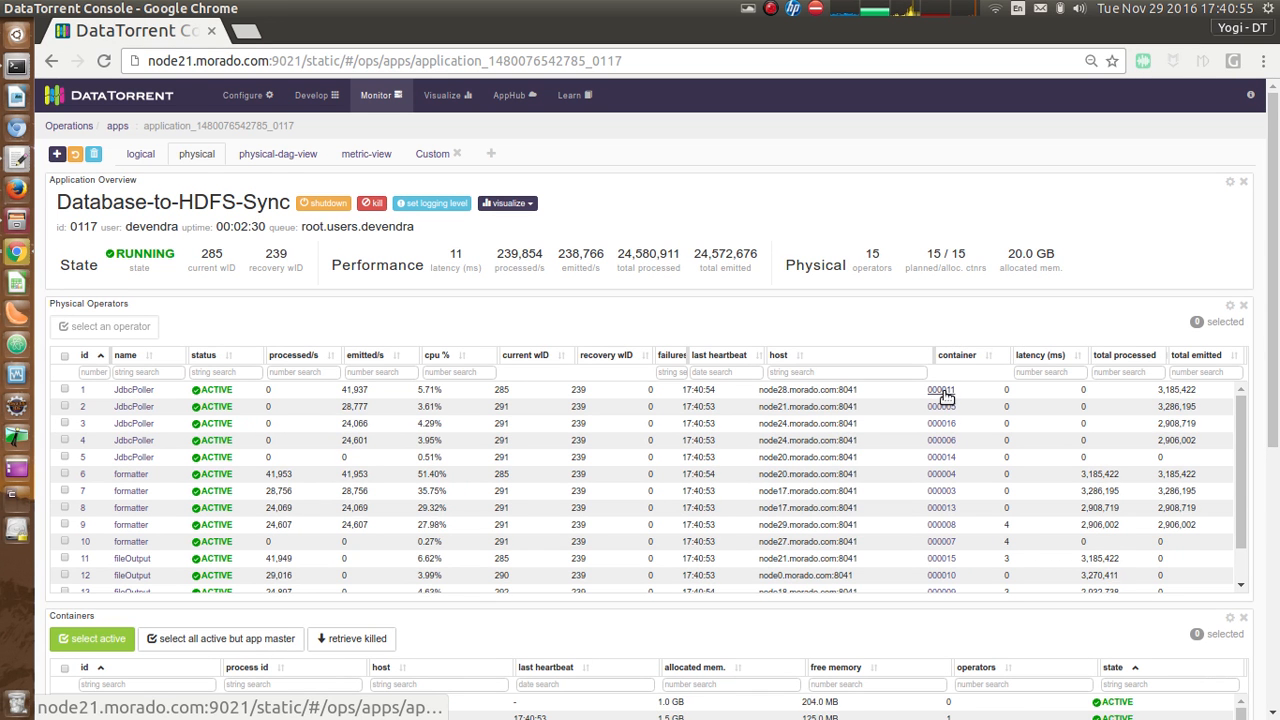
left_click(941, 390)
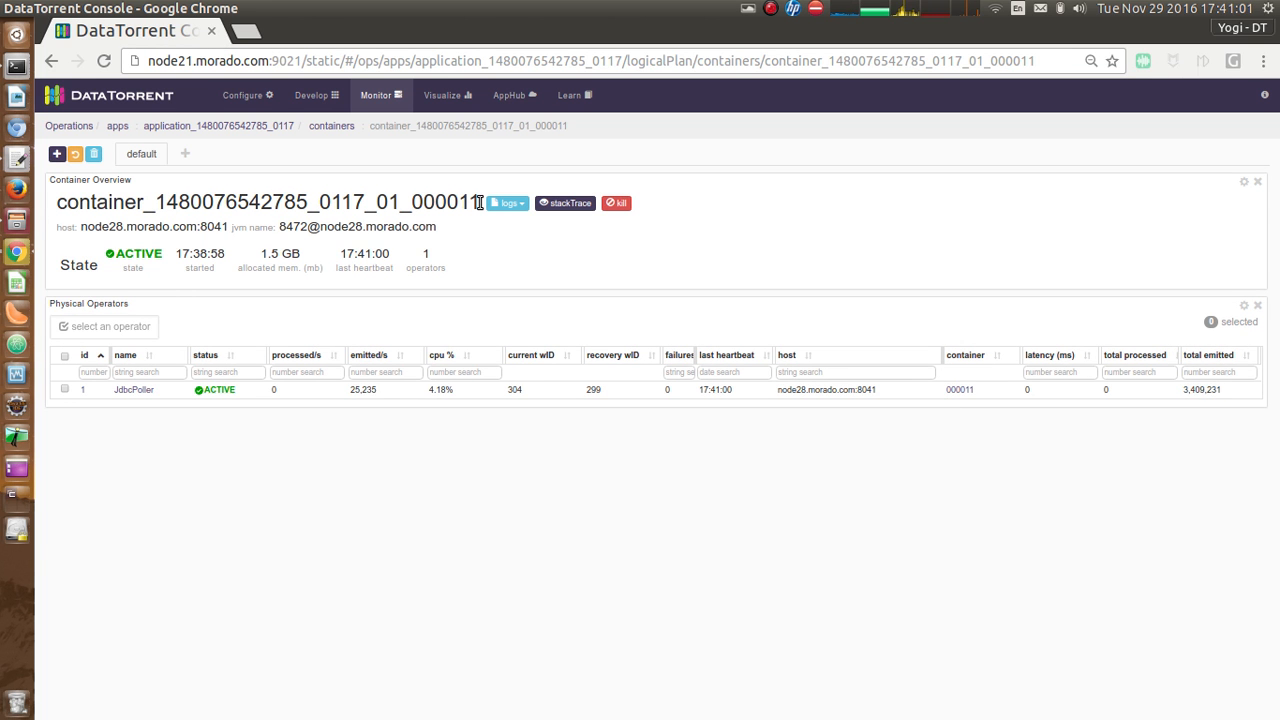
Open the container's dt.log and read through it to the end, including the JDBC query entries, dismissing the end-of-file notice.
left_click(520, 204)
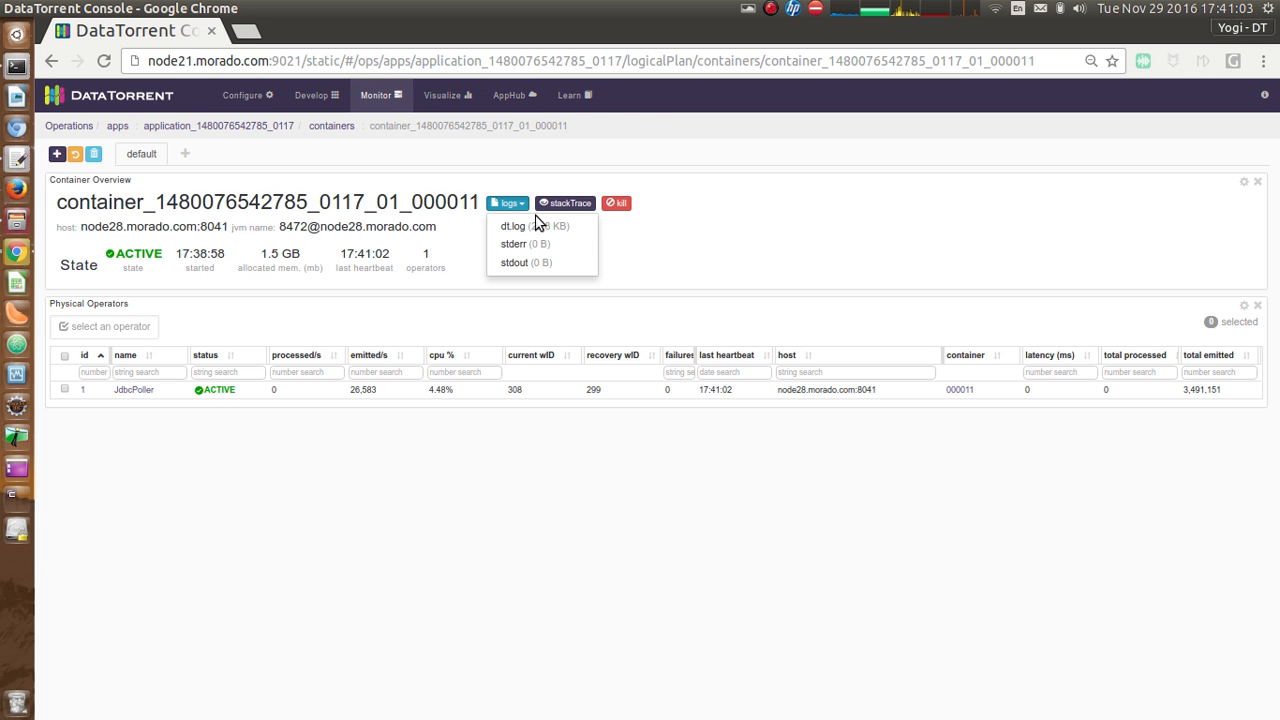
left_click(538, 228)
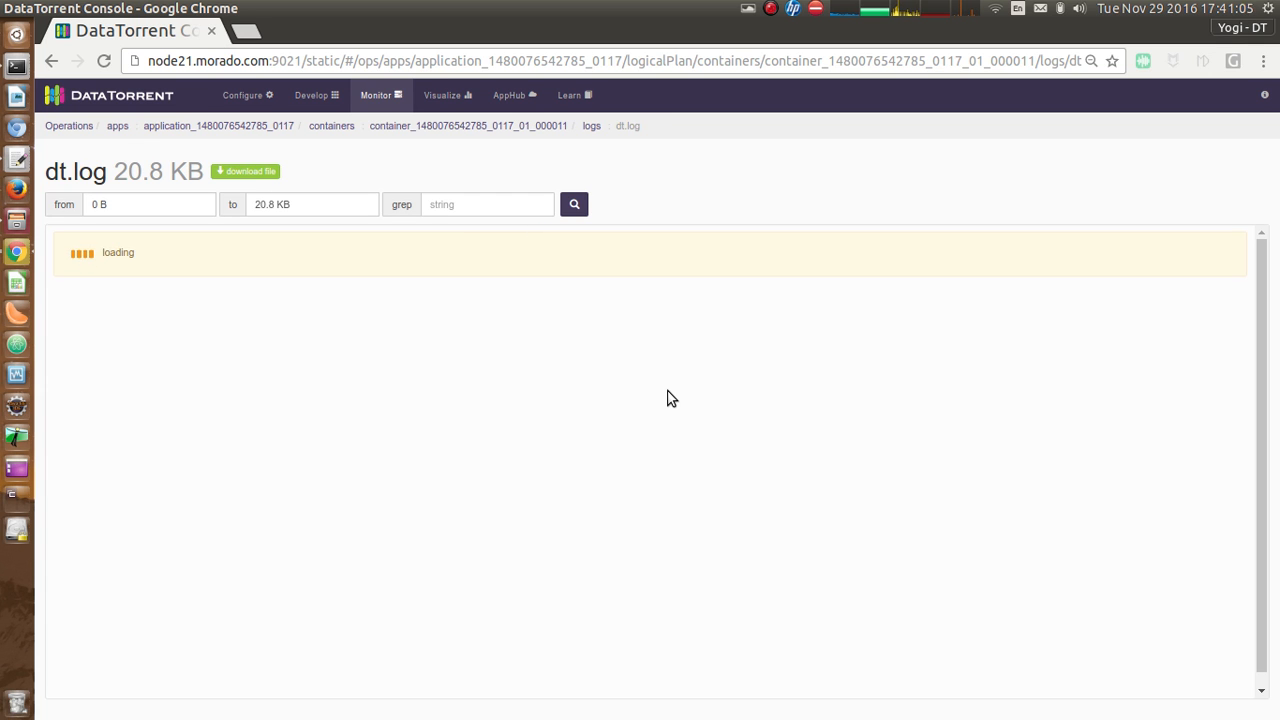
scroll(670, 397, "down", 15)
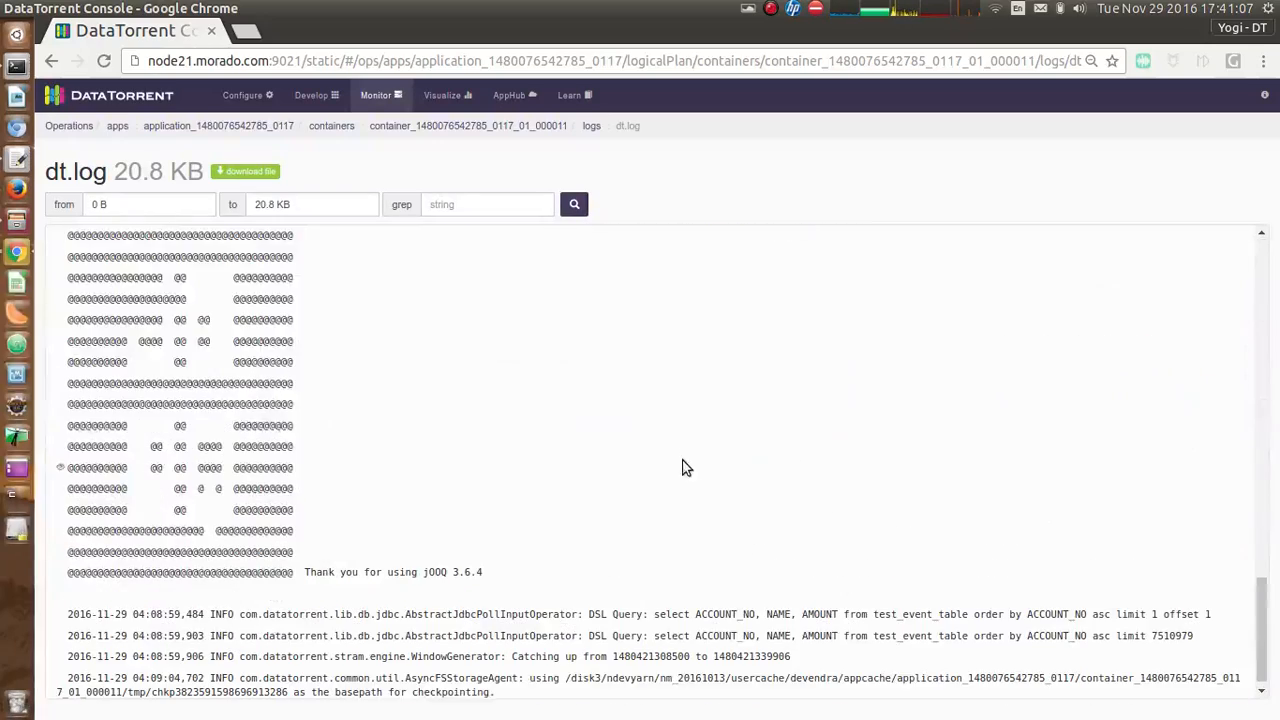
scroll(689, 457, "down", 1)
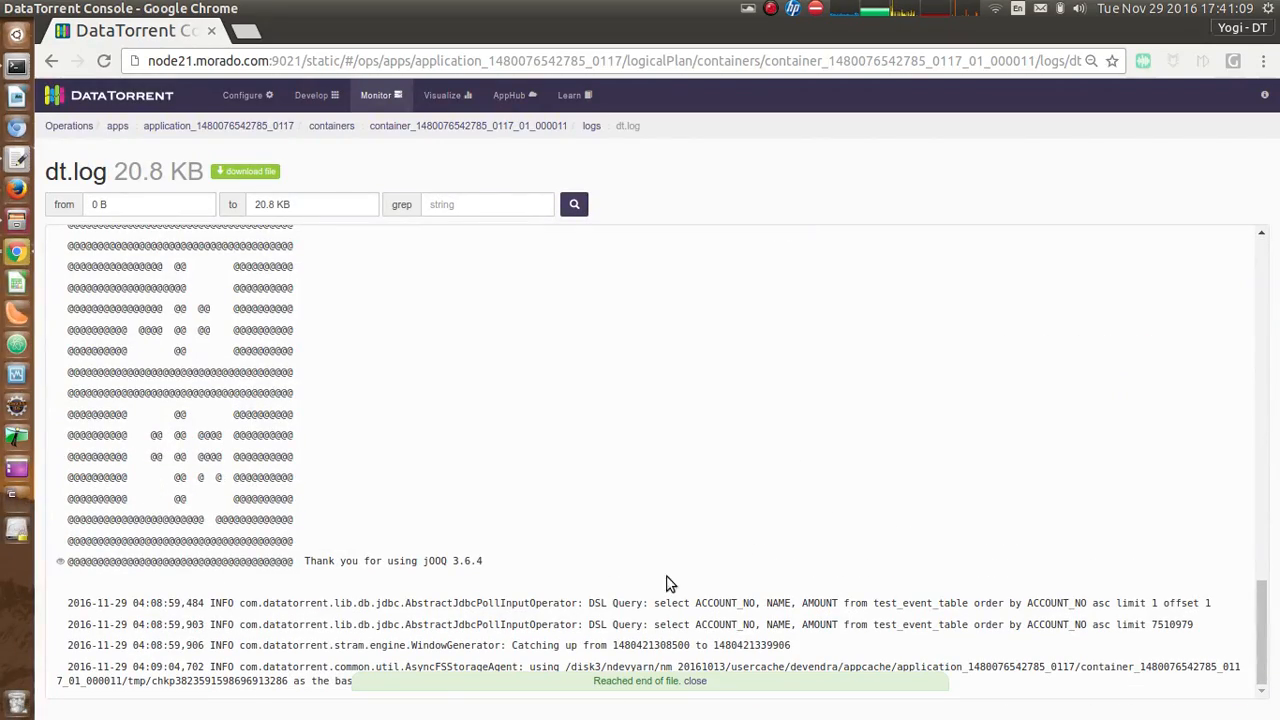
left_click(697, 682)
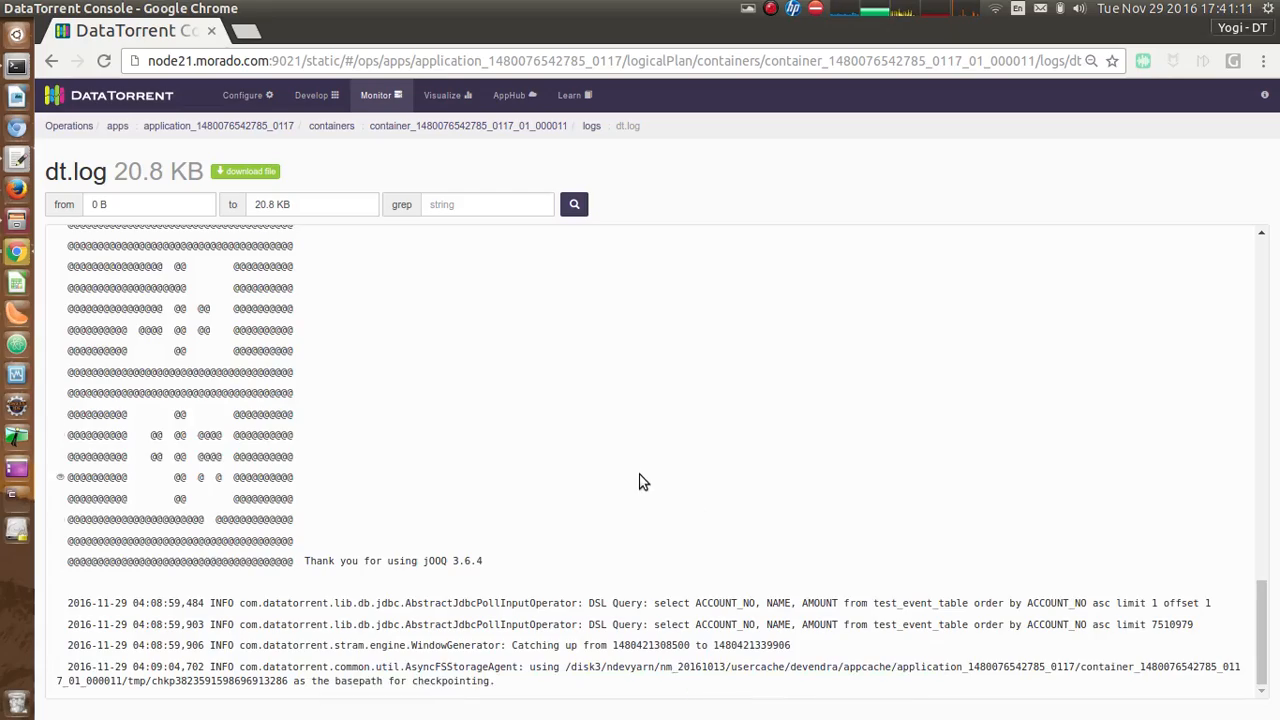
scroll(643, 480, "up", 15)
scroll(643, 480, "up", 10)
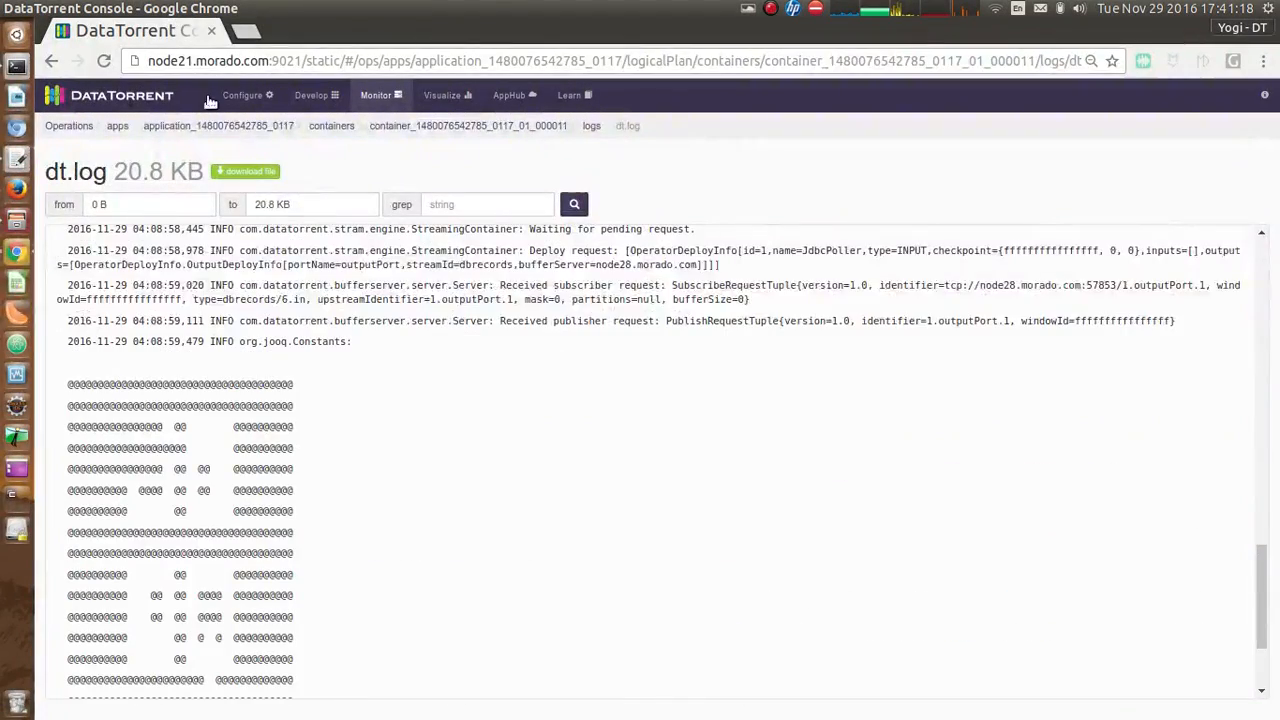
Return to the application's physical view, examine its operators and containers, and bring up the physical DAG.
left_click(274, 126)
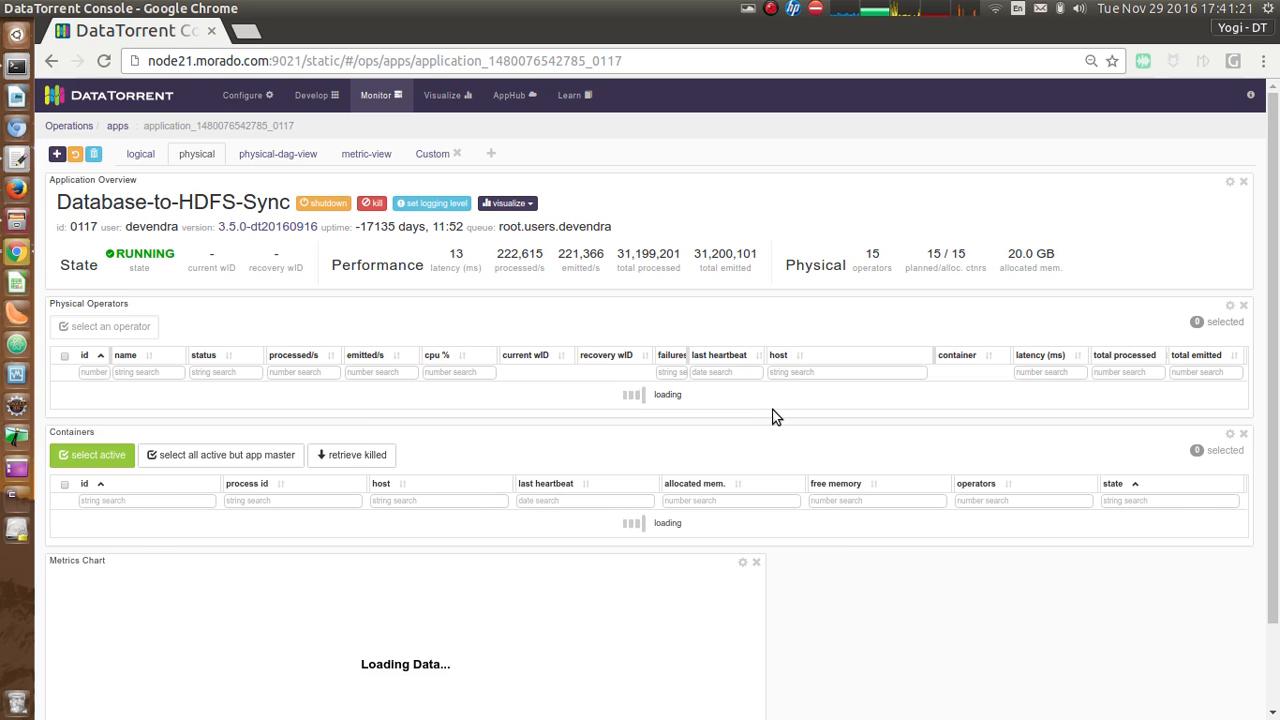
scroll(774, 410, "down", 8)
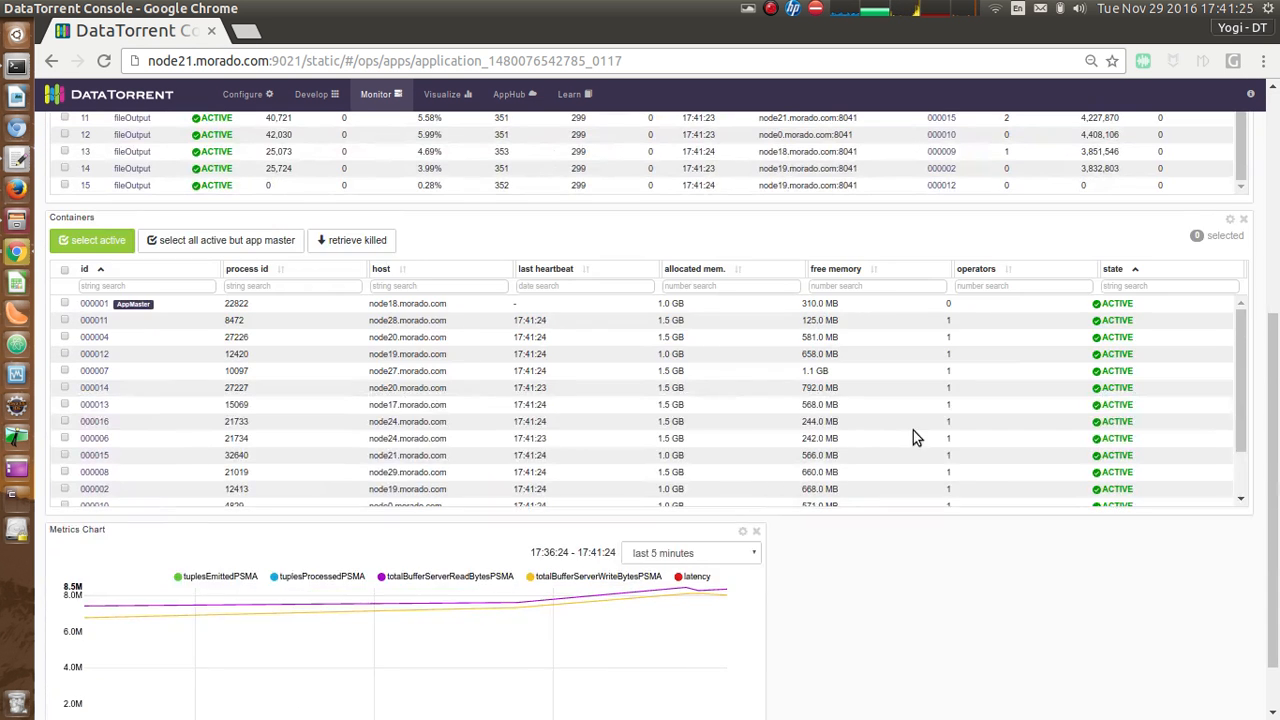
scroll(910, 445, "up", 6)
scroll(896, 448, "up", 1)
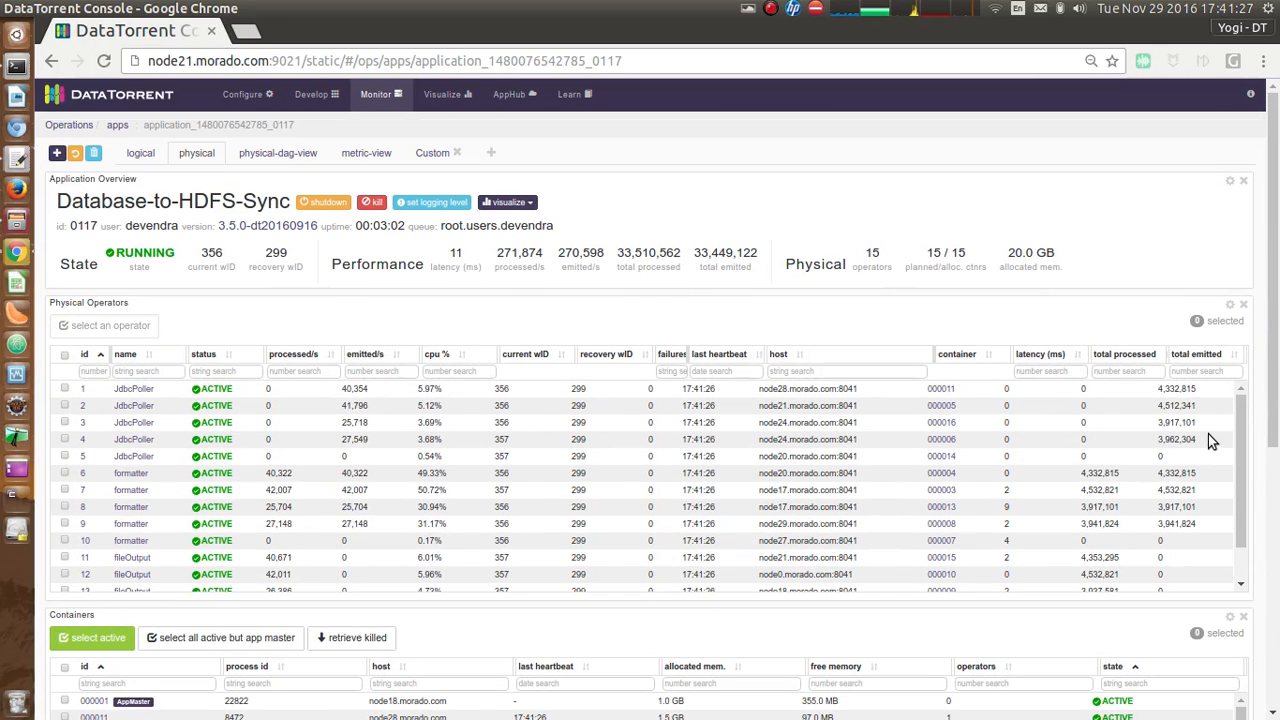
left_click(282, 158)
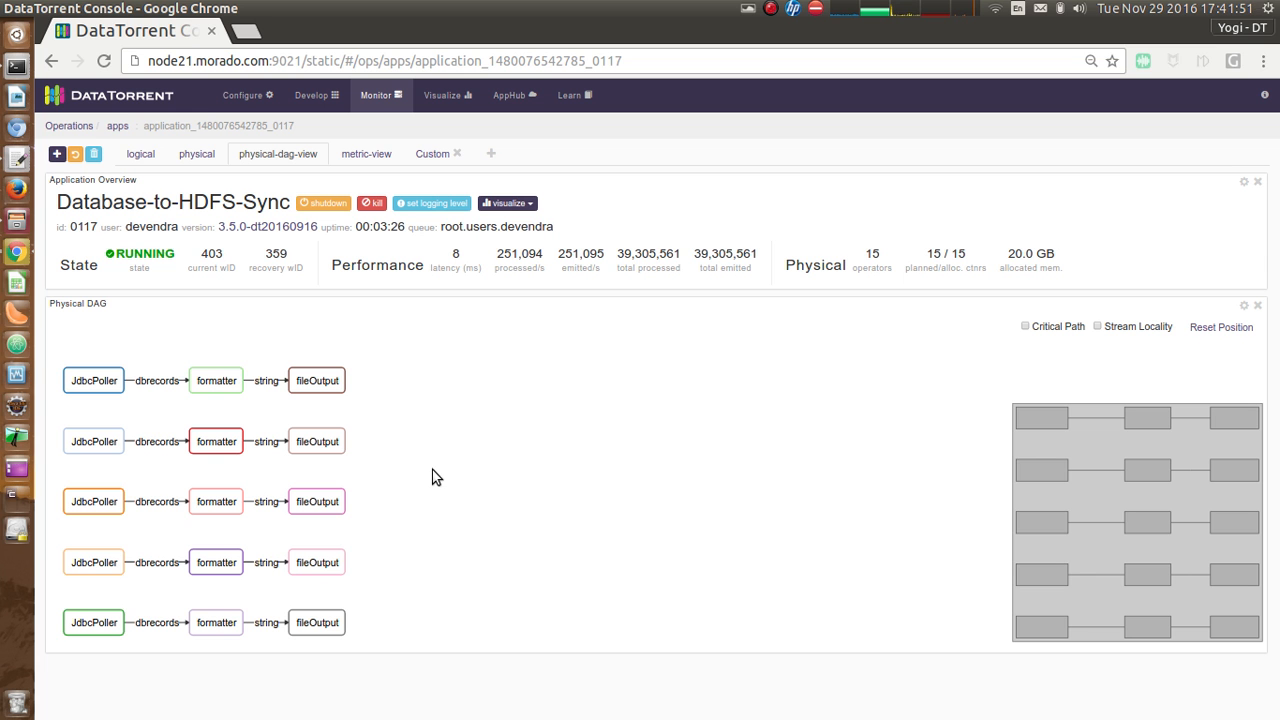
Return to the logical view and examine the application's processed-per-second rate, allocated memory, logical DAG and operator figures.
left_click(139, 156)
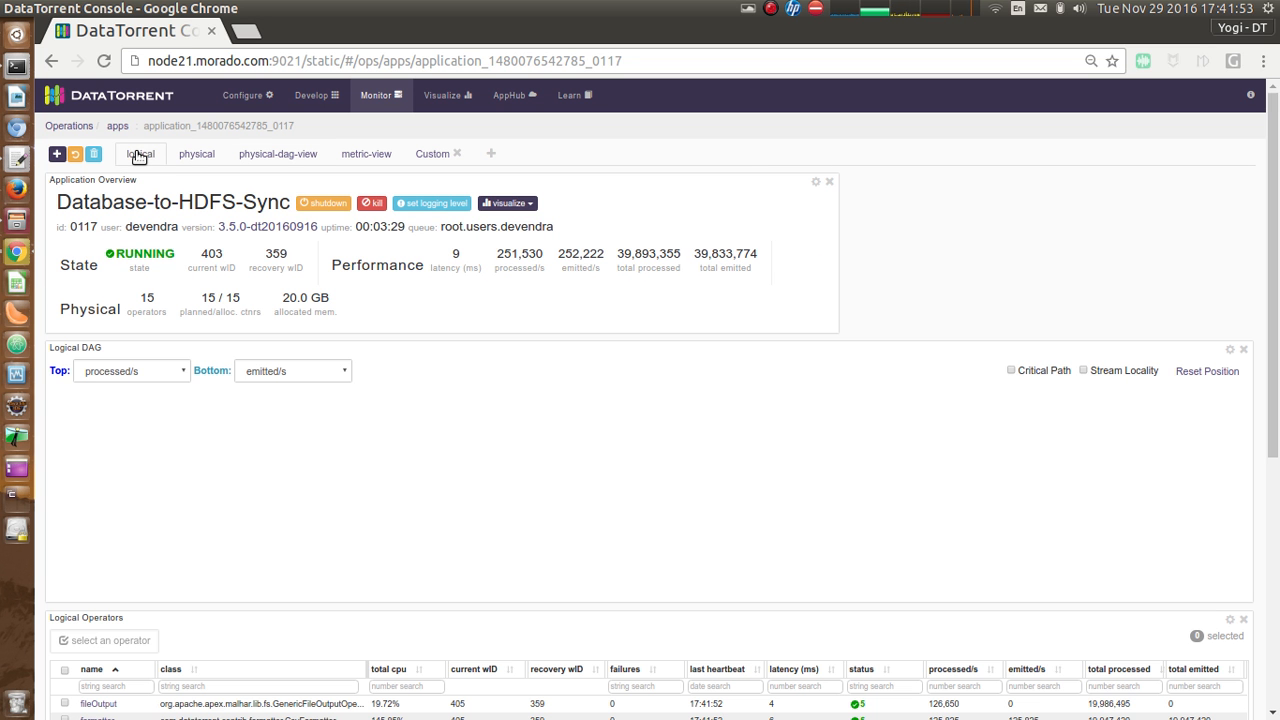
scroll(750, 500, "down", 1)
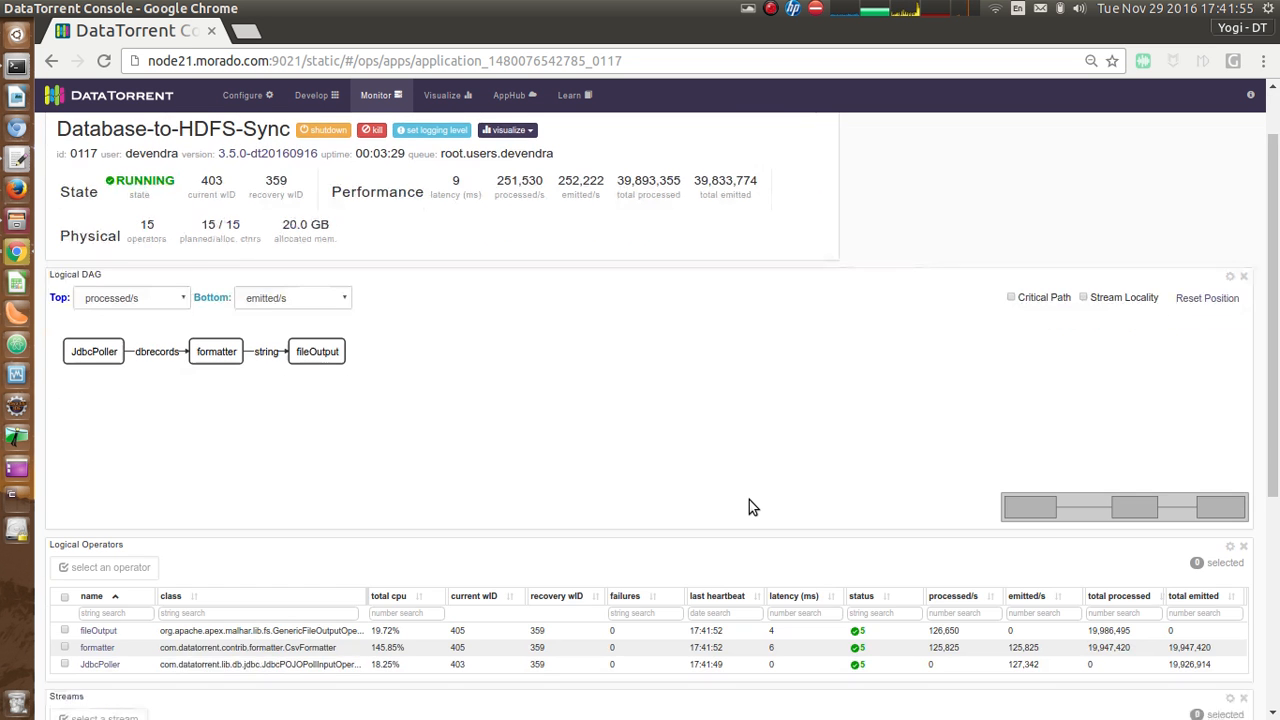
scroll(749, 500, "up", 1)
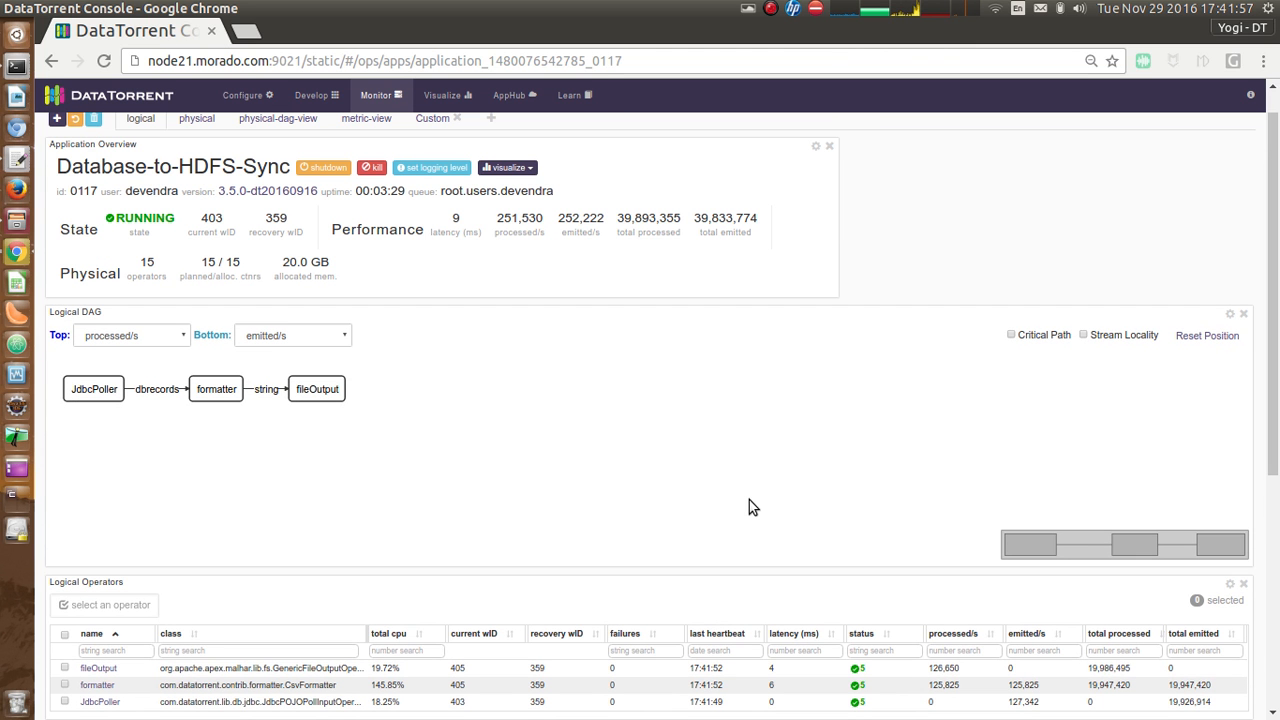
left_click_drag(497, 222, 544, 221)
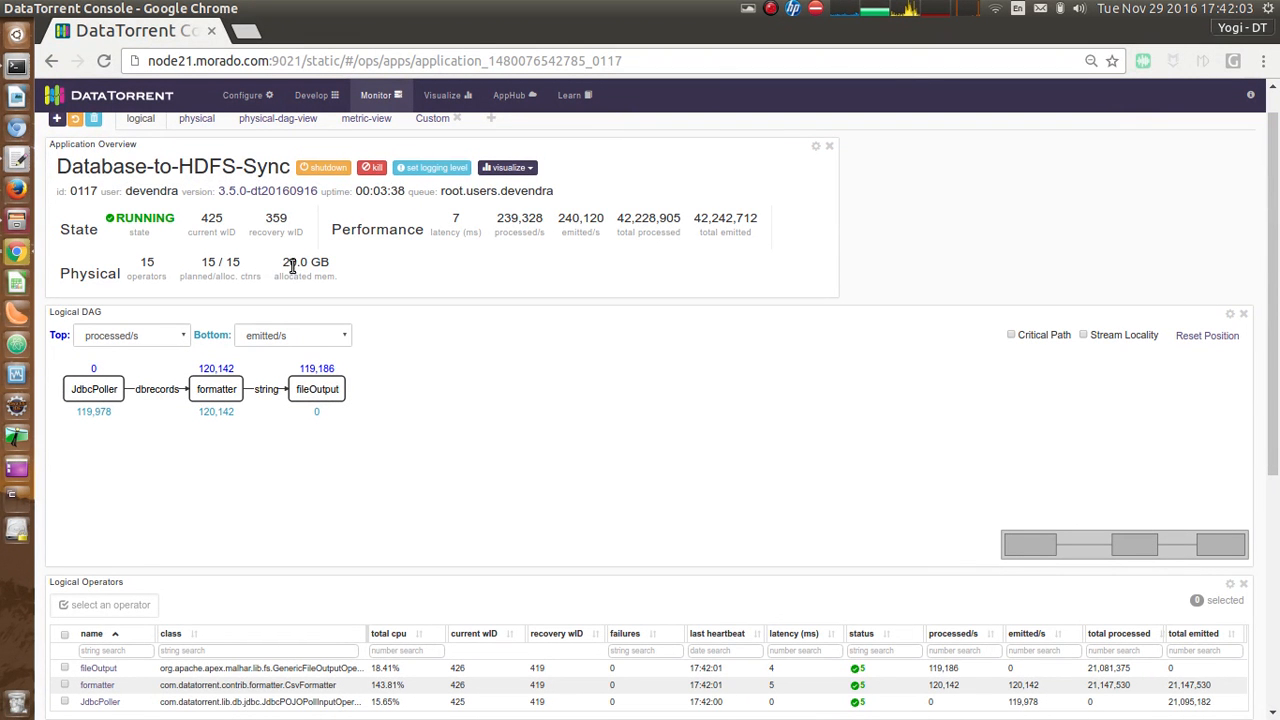
left_click_drag(286, 259, 337, 268)
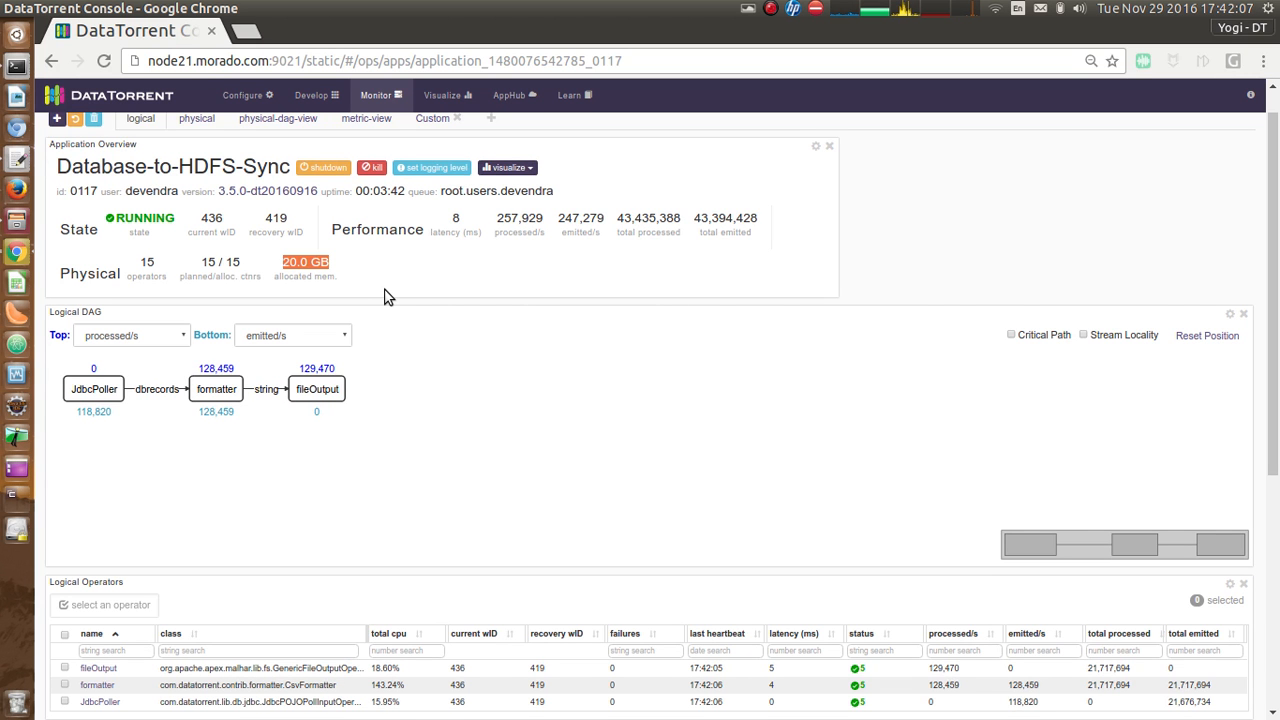
scroll(388, 297, "up", 1)
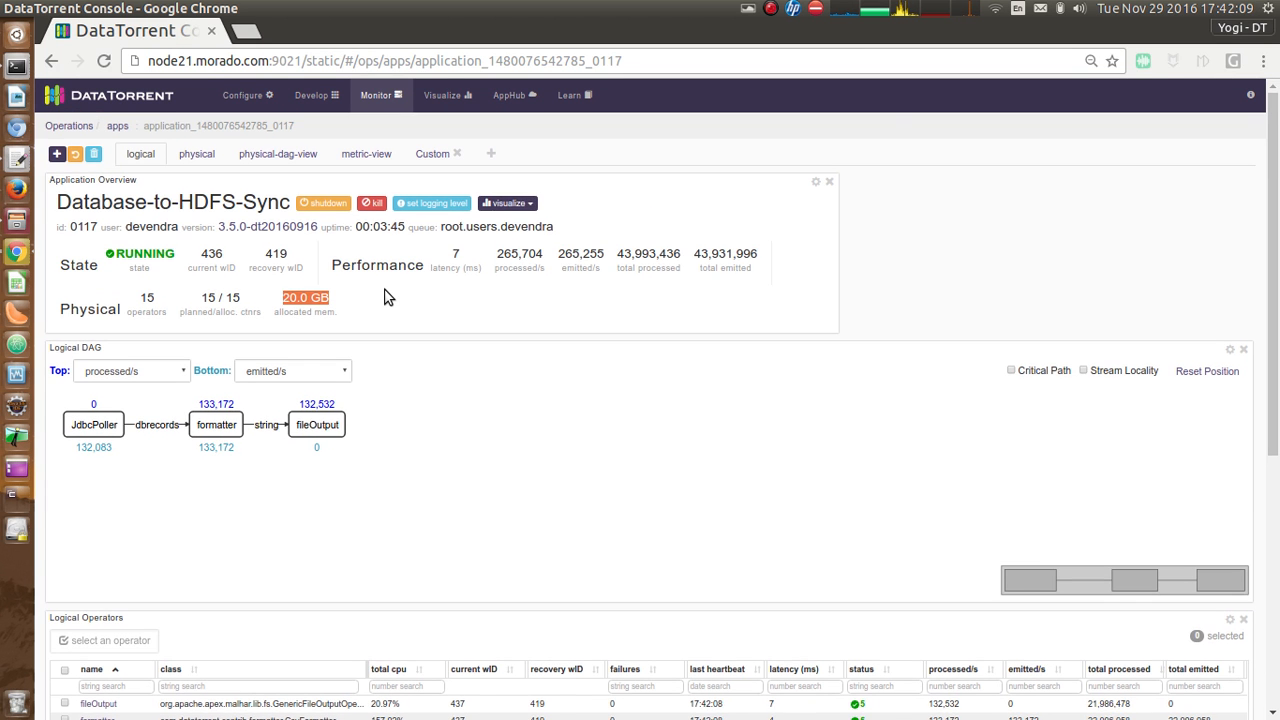
scroll(388, 297, "down", 4)
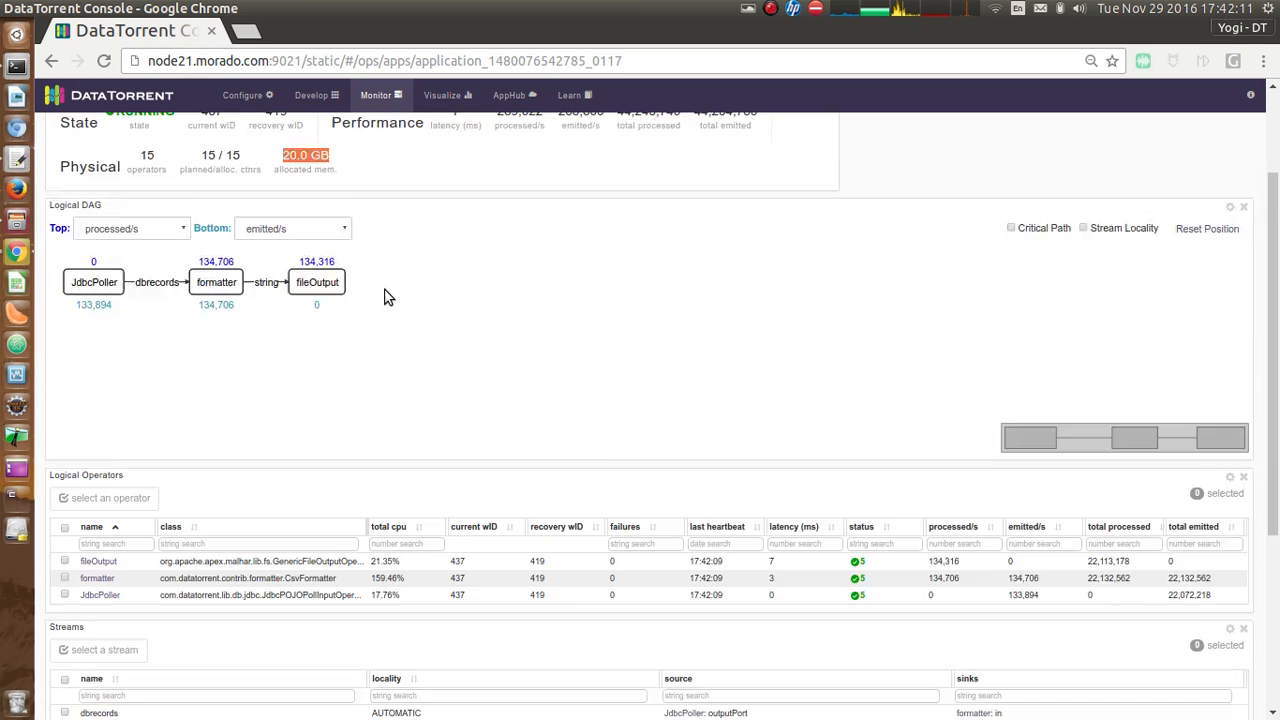
scroll(388, 297, "up", 4)
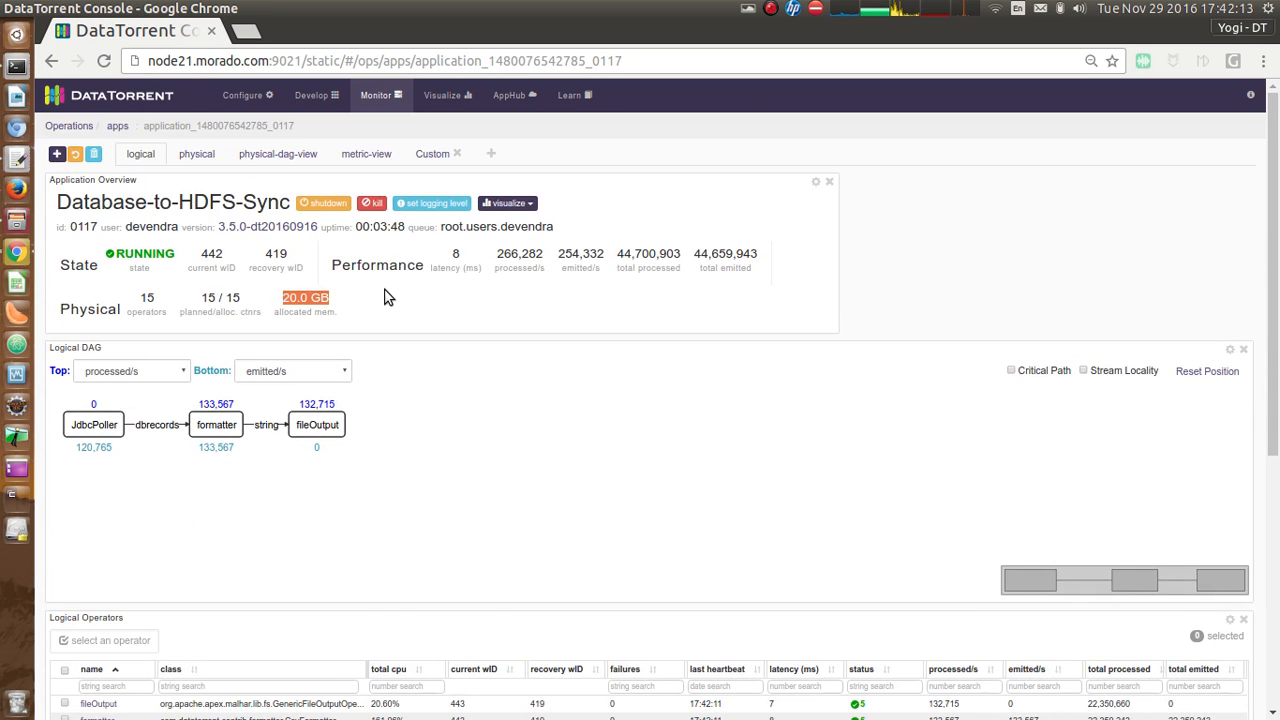
scroll(388, 297, "down", 3)
scroll(388, 297, "up", 1)
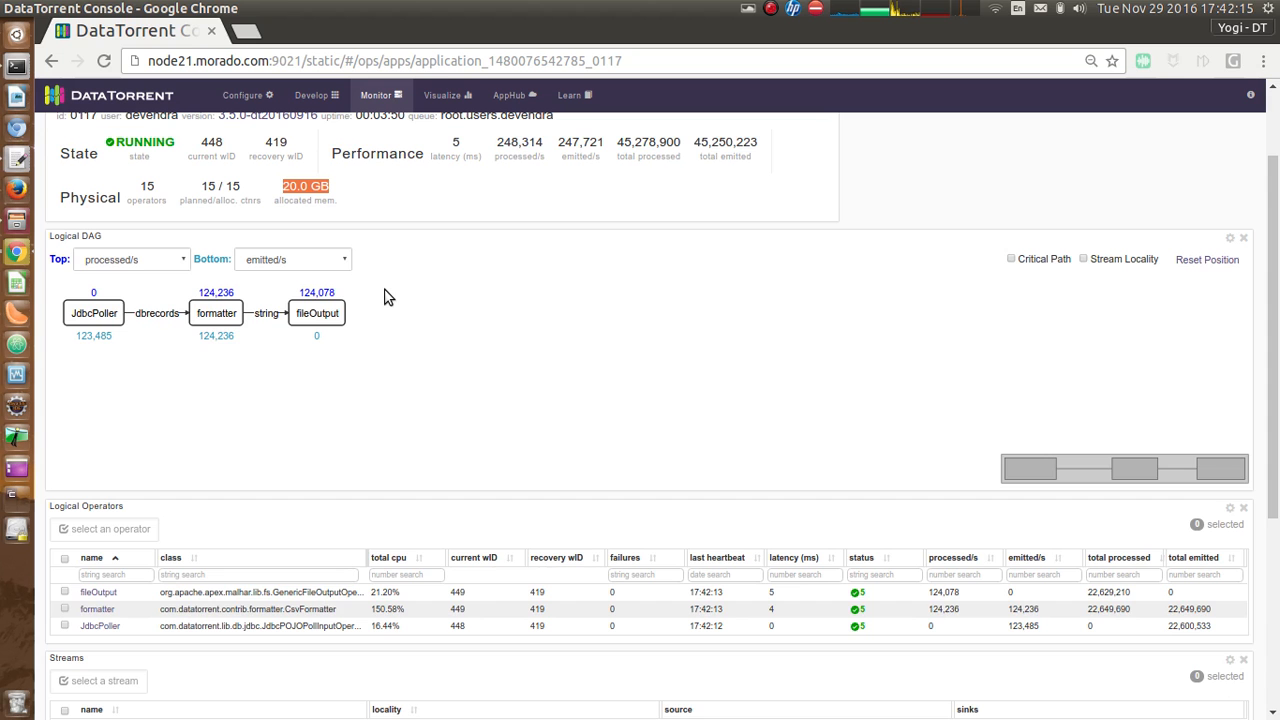
scroll(383, 290, "up", 3)
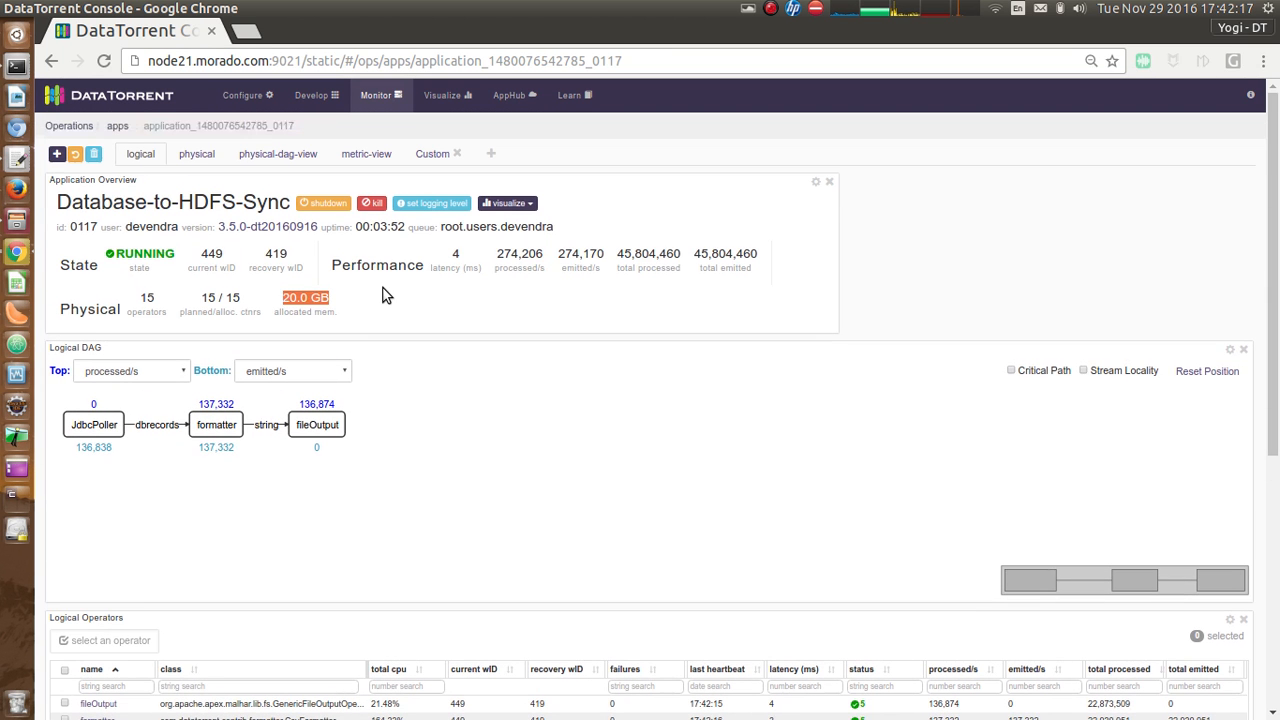